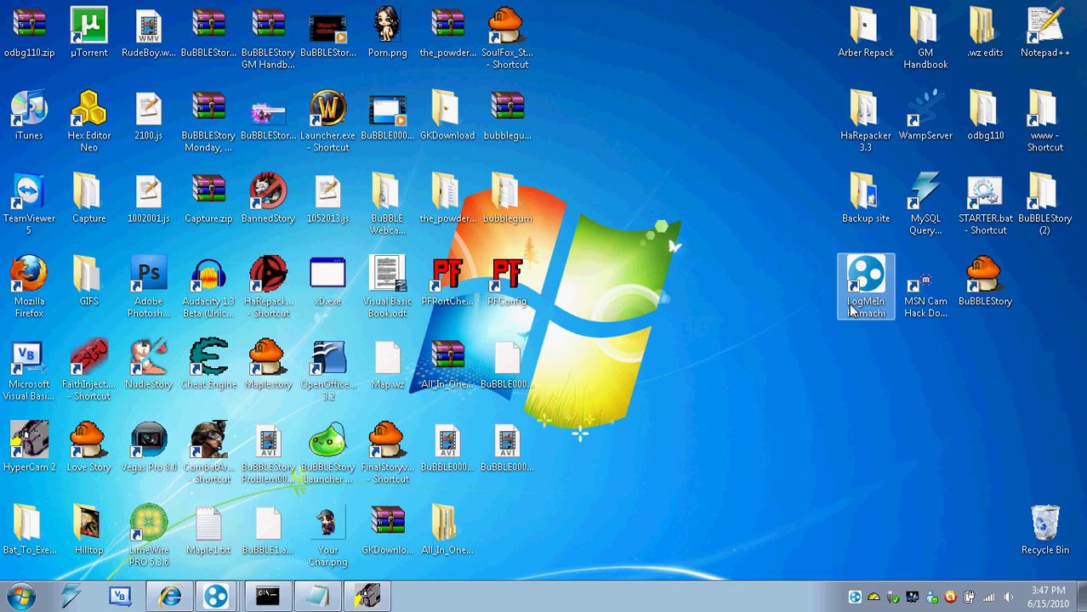
{"action": "left_click_drag", "start_coordinate": [817, 332], "coordinate": [835, 320]}
{"action": "left_click", "coordinate": [791, 325]}
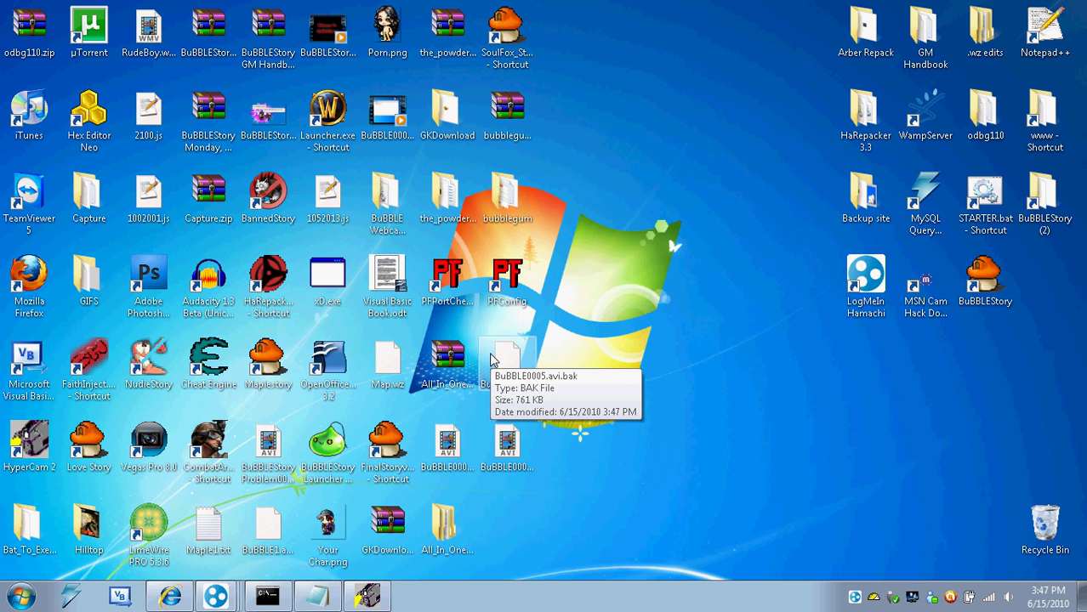
Step: Open a command prompt and run ipconfig to list the network configuration
{"action": "left_click", "coordinate": [34, 600]}
{"action": "type", "text": "cmd"}
{"action": "key", "text": "Return"}
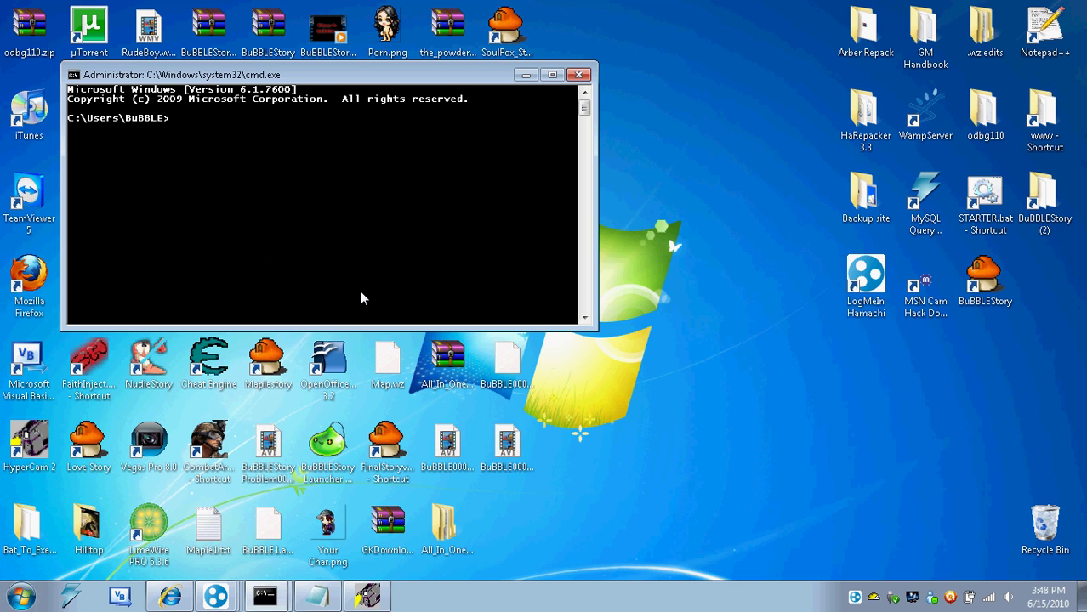
{"action": "type", "text": "ipconfig"}
{"action": "key", "text": "Return"}
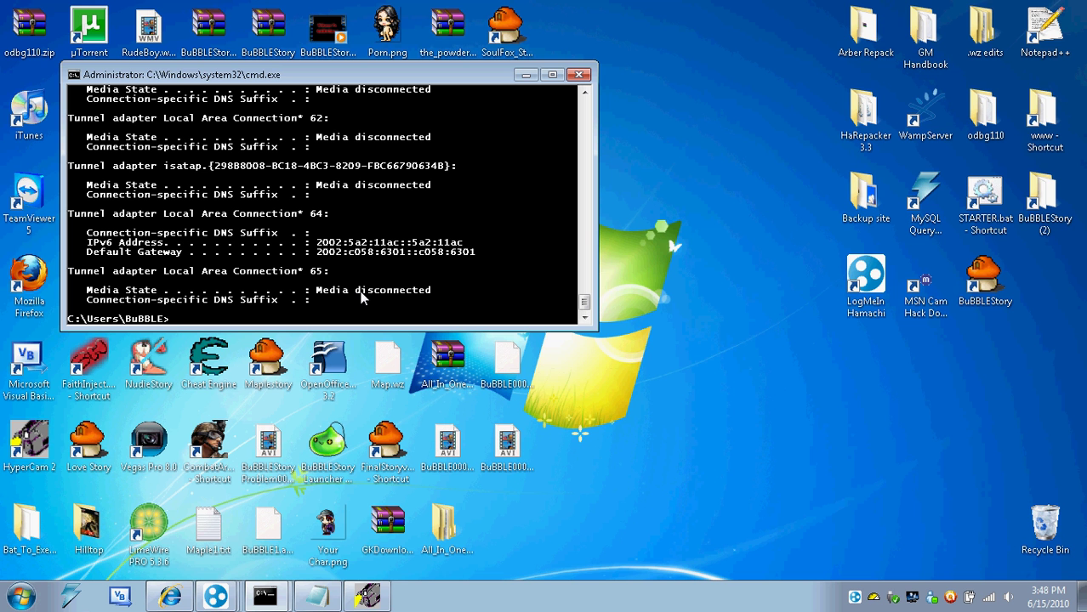
Step: Look through the adapter entries in the ipconfig output and close the command prompt
{"action": "left_click_drag", "start_coordinate": [138, 120], "coordinate": [352, 124]}
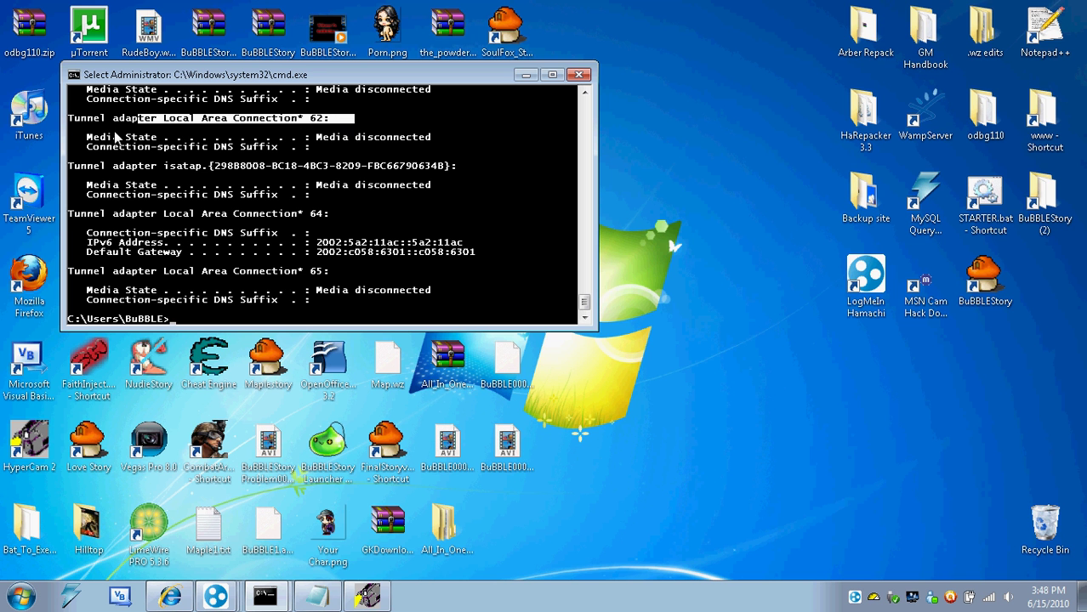
{"action": "left_click_drag", "start_coordinate": [126, 166], "coordinate": [275, 168]}
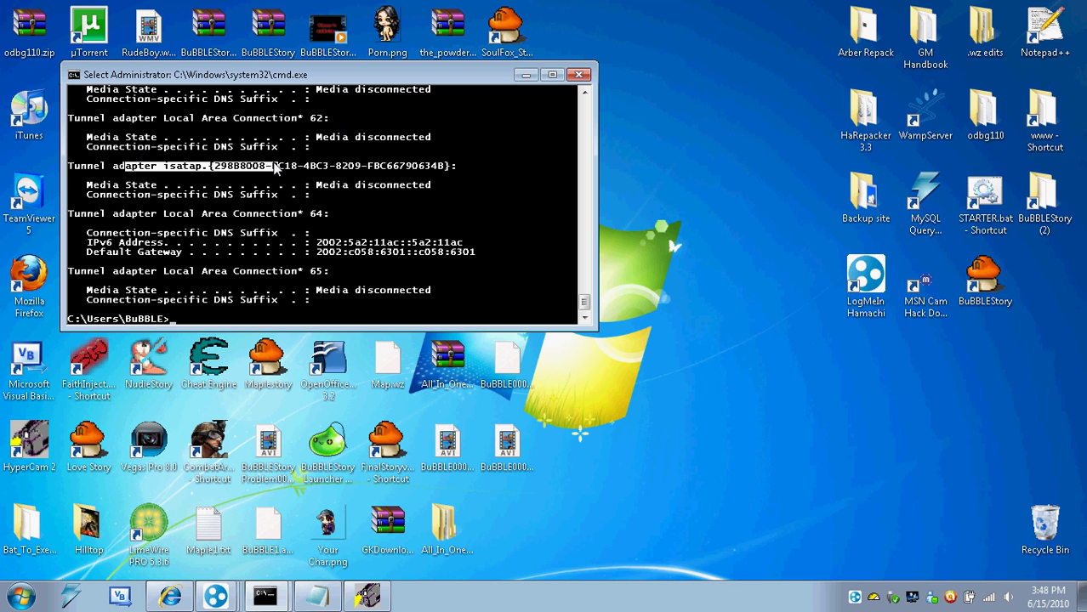
{"action": "left_click_drag", "start_coordinate": [584, 303], "coordinate": [583, 107]}
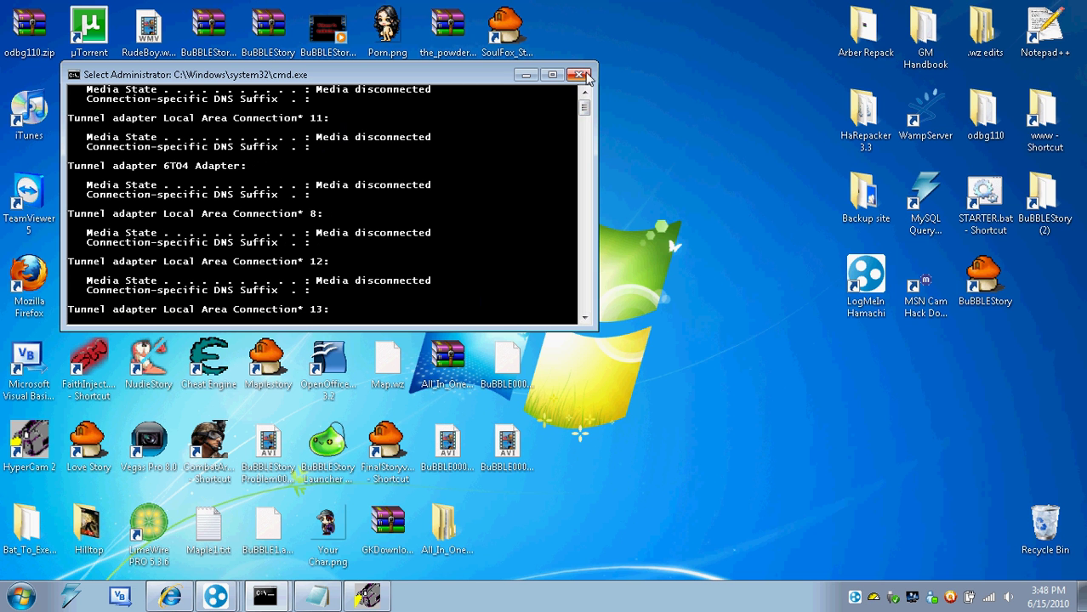
{"action": "left_click", "coordinate": [579, 75]}
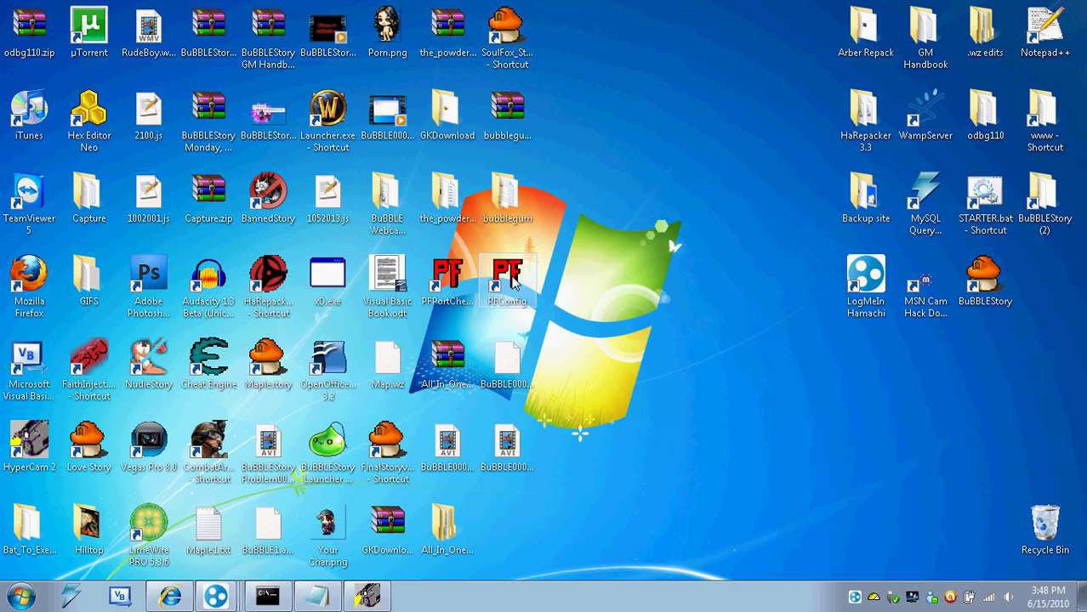
Step: Launch PFConfig, show its Network Info and highlight the computer's local internal IP address, 10.1.1.5
{"action": "double_click", "coordinate": [509, 276]}
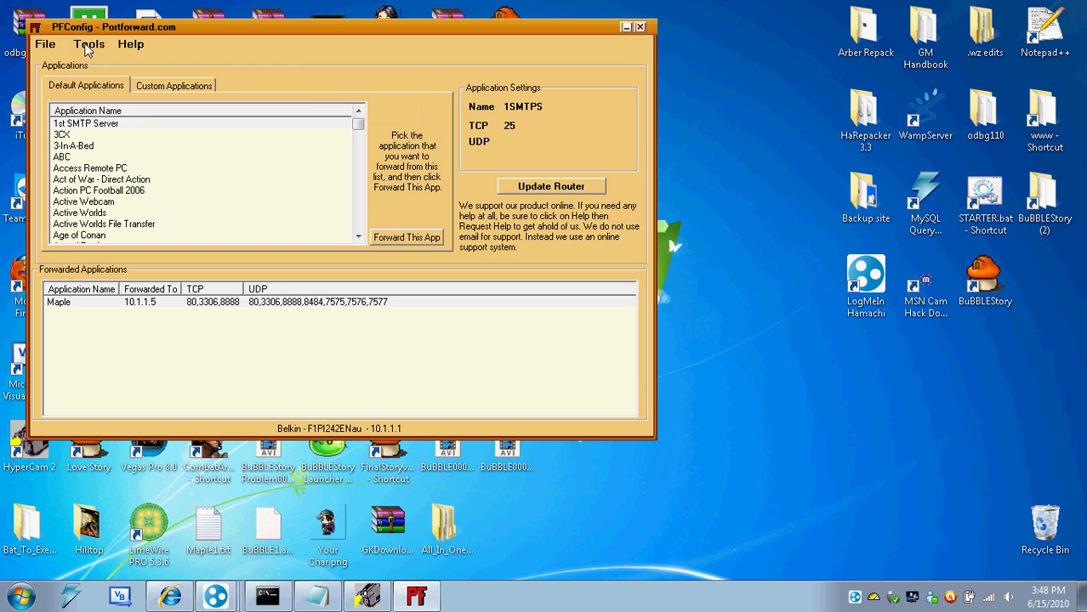
{"action": "left_click", "coordinate": [87, 45]}
{"action": "left_click", "coordinate": [134, 119]}
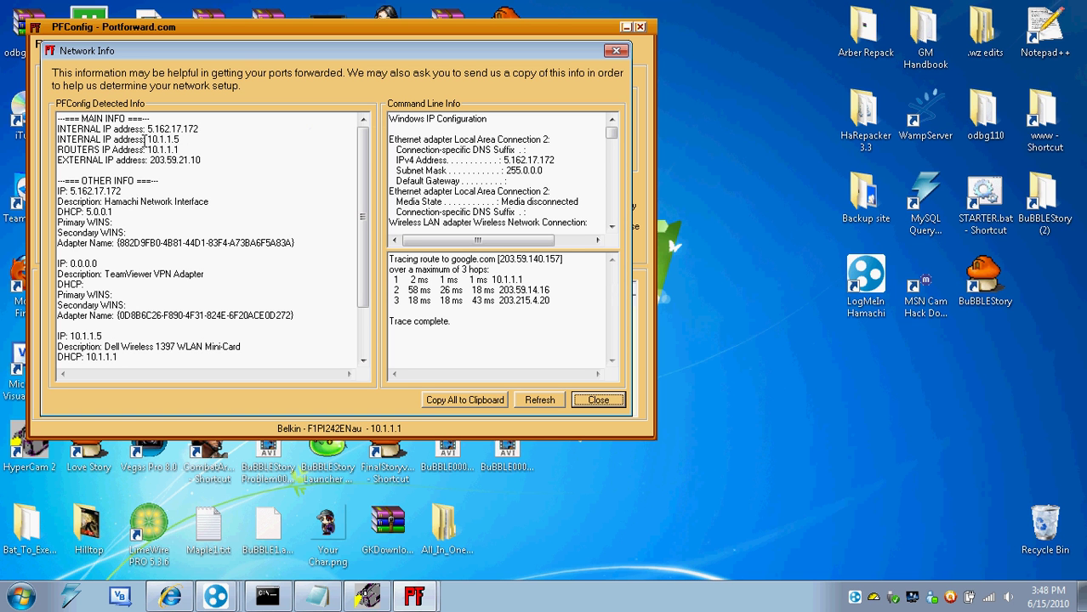
{"action": "left_click_drag", "start_coordinate": [184, 139], "coordinate": [146, 138]}
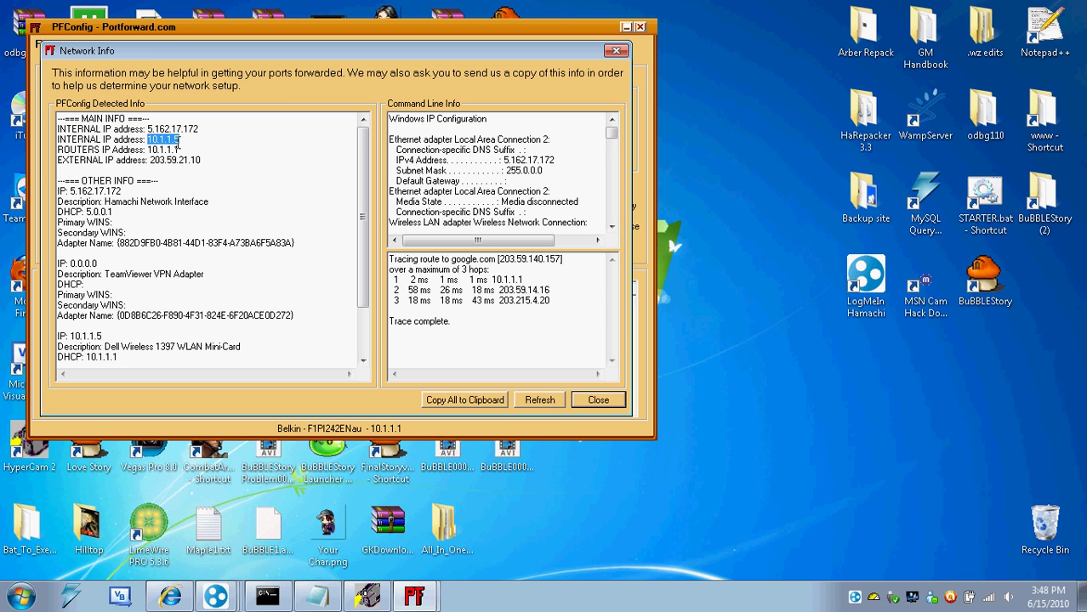
Step: Copy the router's IP address 10.1.1.1 from Network Info and load it in Internet Explorer
{"action": "left_click_drag", "start_coordinate": [180, 151], "coordinate": [149, 149]}
{"action": "key", "text": "ctrl+c"}
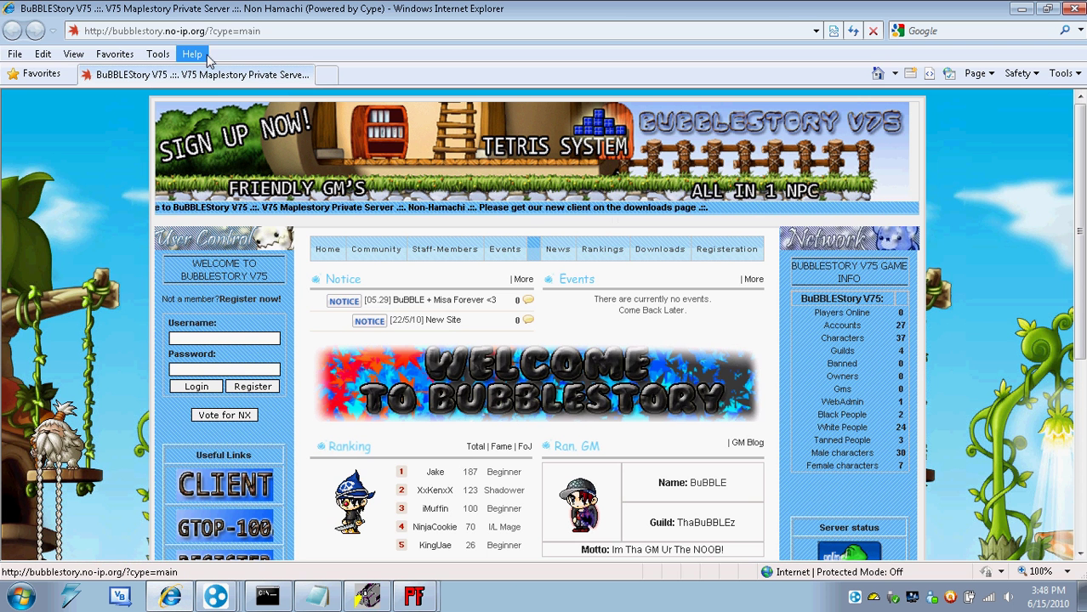
{"action": "left_click", "coordinate": [204, 30]}
{"action": "key", "text": "ctrl+v"}
{"action": "key", "text": "Return"}
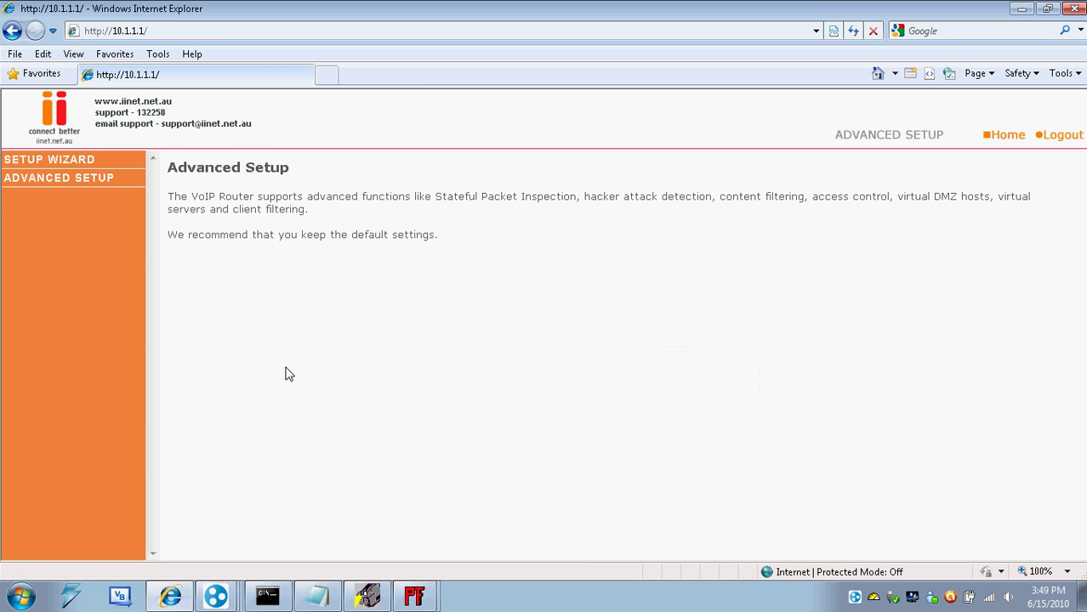
Step: Open the Port Forwarding page under NAT in the router's advanced setup and check the first entry's LAN IP address
{"action": "left_click", "coordinate": [61, 182]}
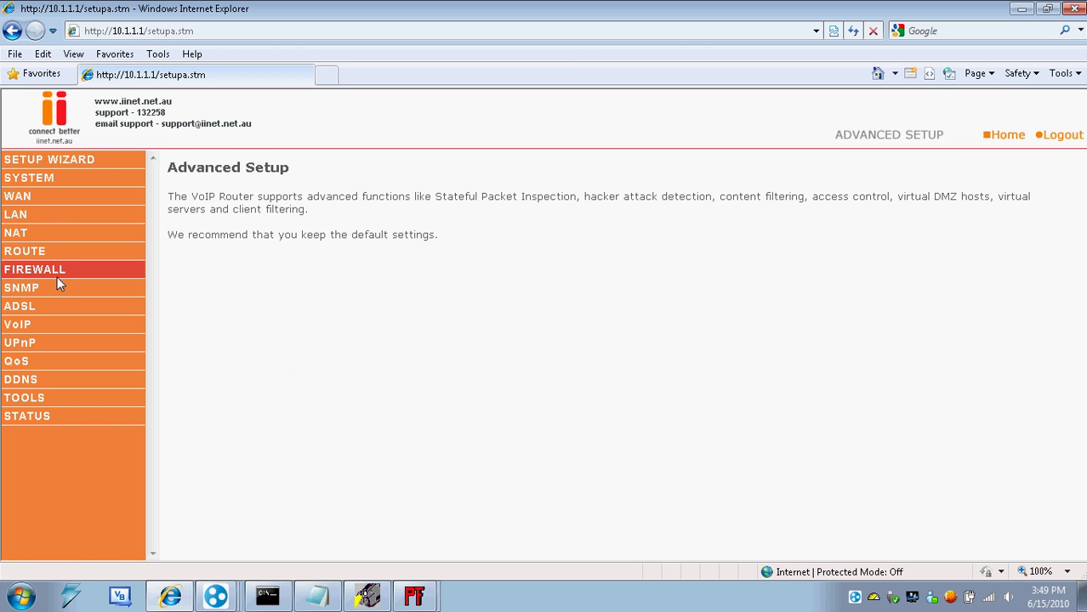
{"action": "left_click", "coordinate": [24, 238]}
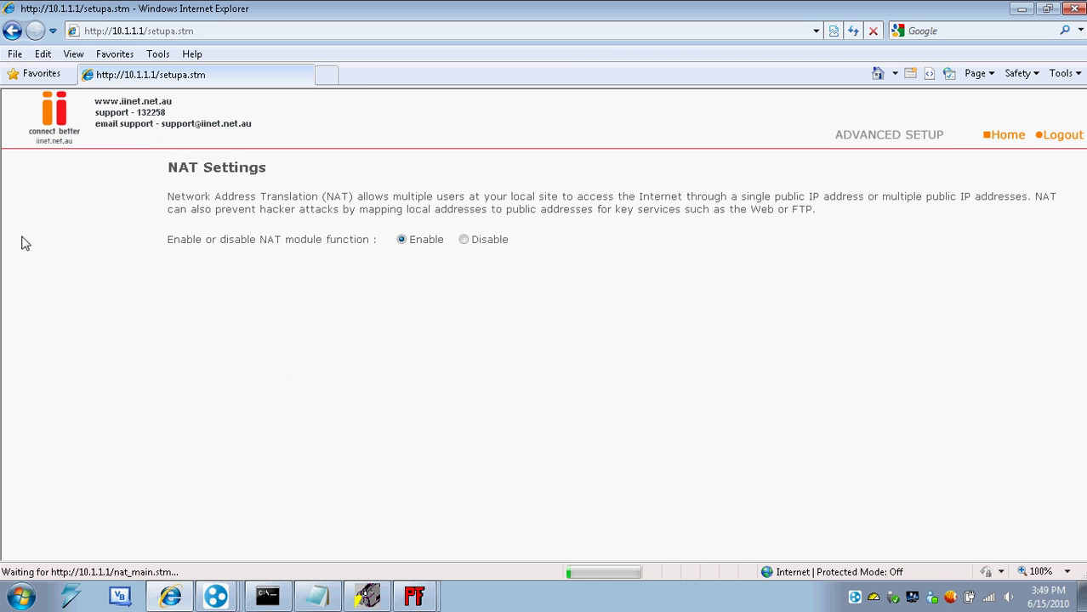
{"action": "left_click", "coordinate": [39, 276]}
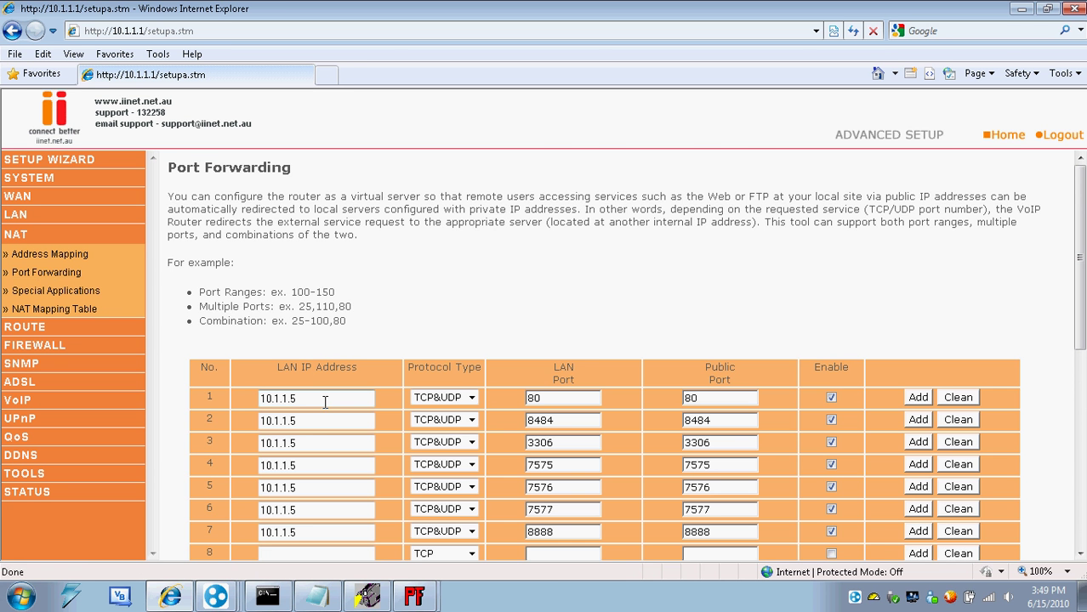
{"action": "scroll", "coordinate": [324, 402], "scroll_direction": "down", "scroll_amount": 2}
{"action": "left_click_drag", "start_coordinate": [323, 337], "coordinate": [221, 338]}
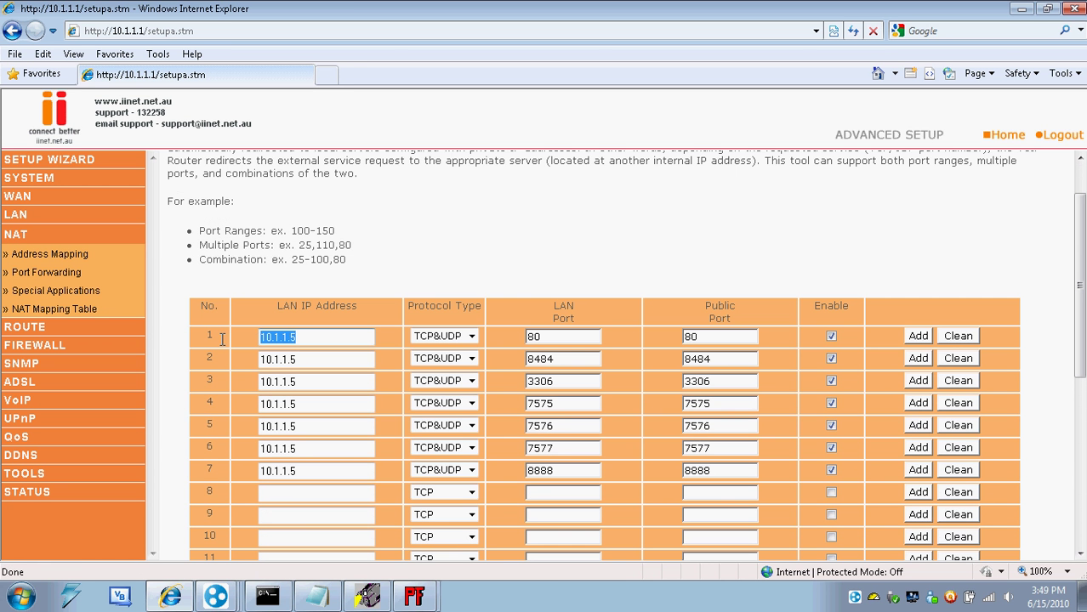
{"action": "left_click", "coordinate": [387, 337]}
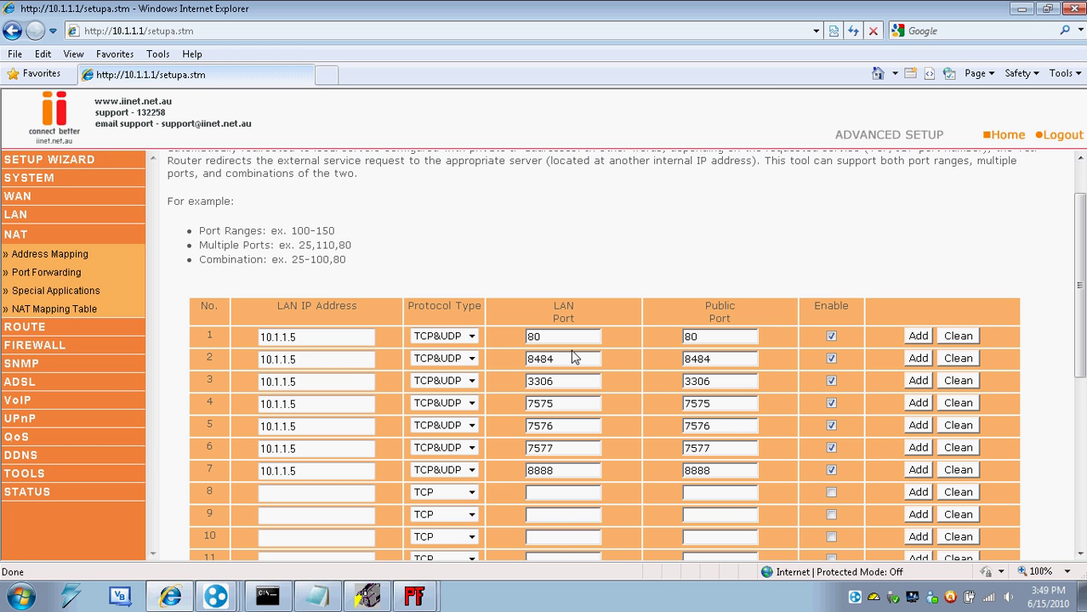
Step: Switch to the port list in Notepad, move it clear of the forwarding table and highlight ports 7575 to 7577
{"action": "left_click", "coordinate": [321, 602]}
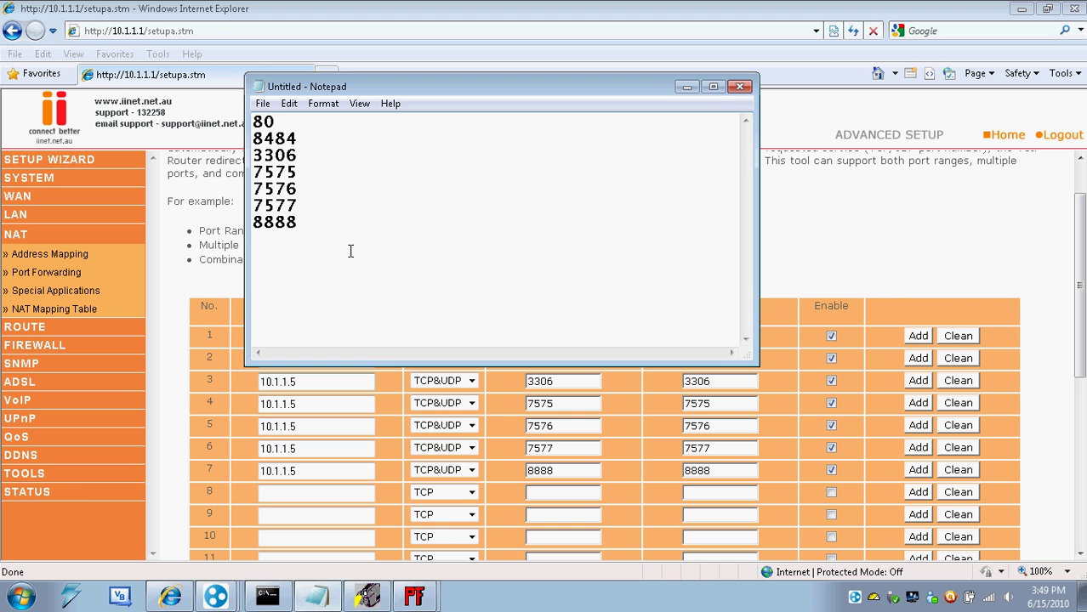
{"action": "left_click_drag", "start_coordinate": [327, 83], "coordinate": [116, 33]}
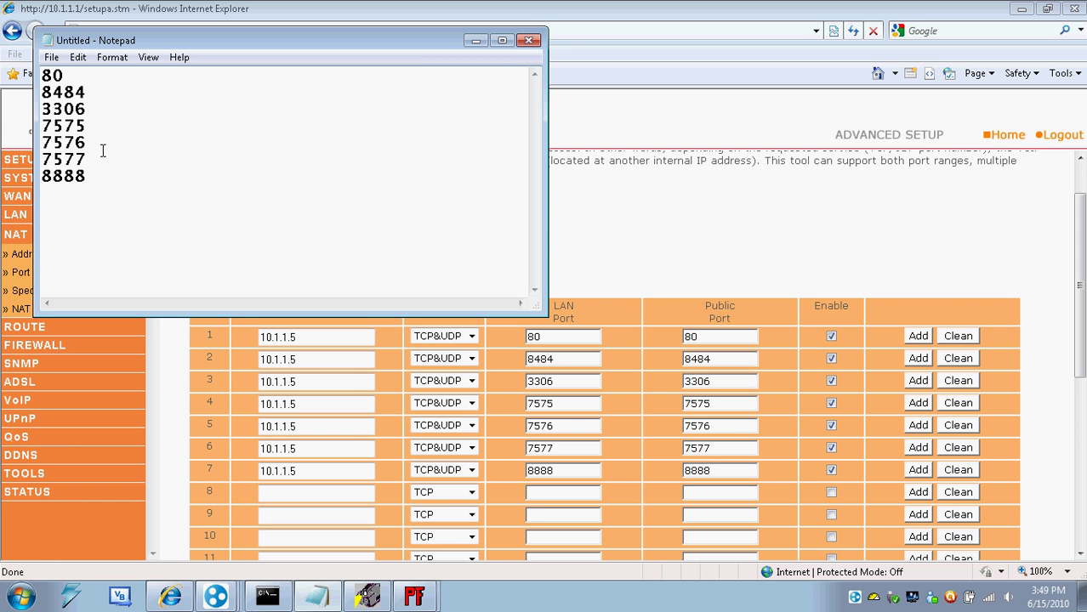
{"action": "left_click_drag", "start_coordinate": [88, 160], "coordinate": [34, 121]}
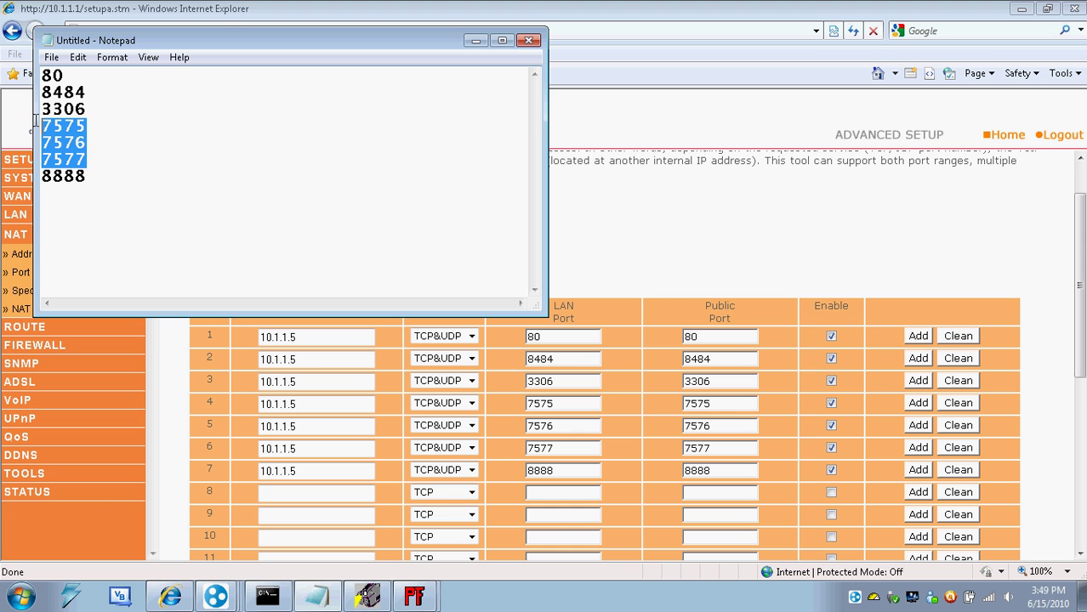
{"action": "left_click", "coordinate": [95, 120]}
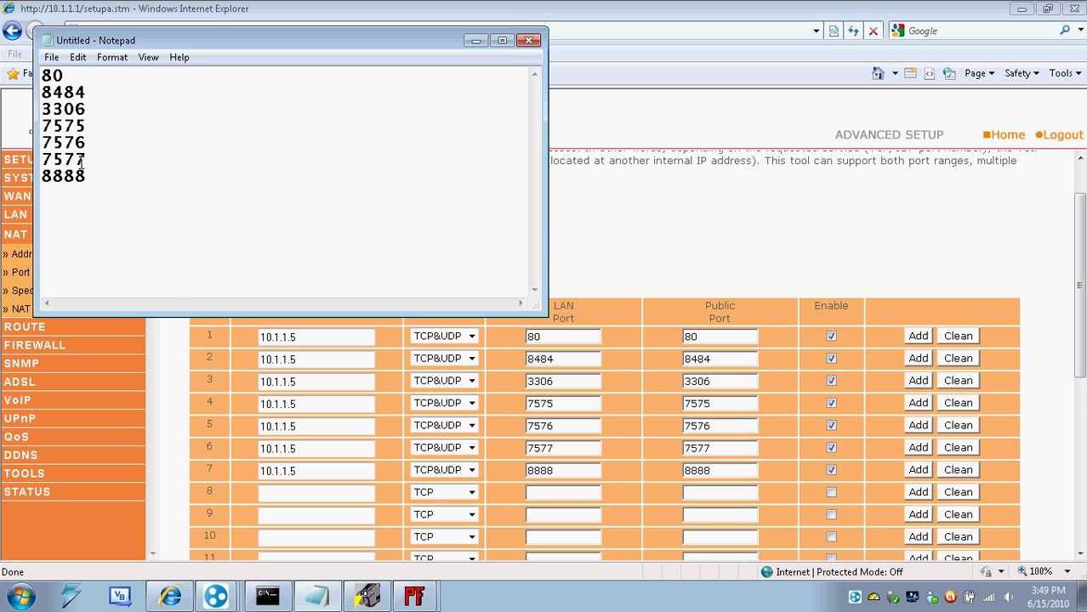
Step: Add ports 7578, 7579 and 7580 on separate lines after 7577 in the port list
{"action": "key", "text": "Return"}
{"action": "type", "text": "75"}
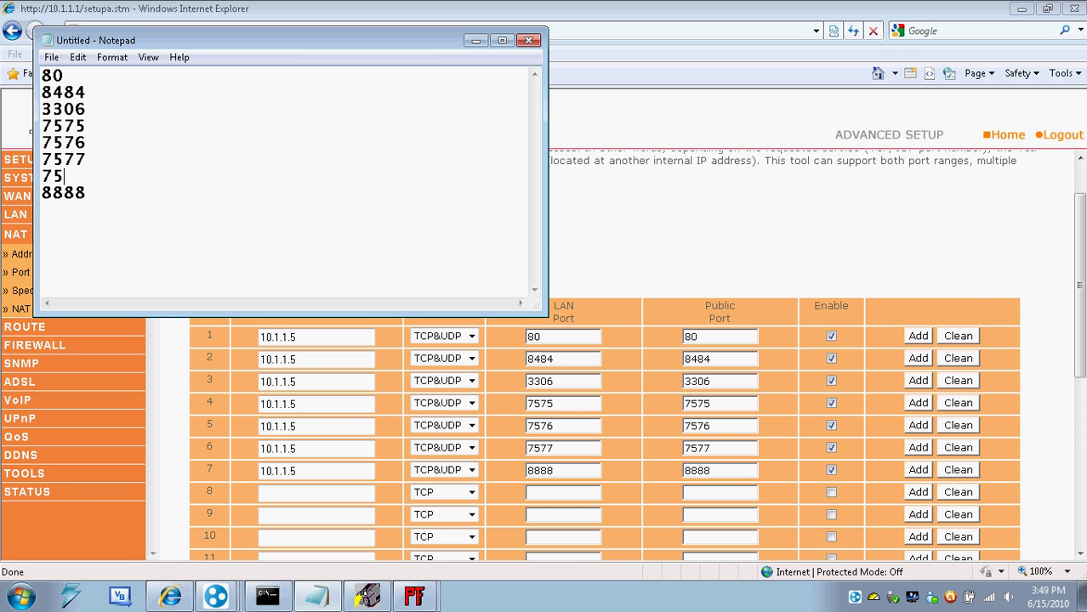
{"action": "type", "text": "78"}
{"action": "key", "text": "Return"}
{"action": "type", "text": "757"}
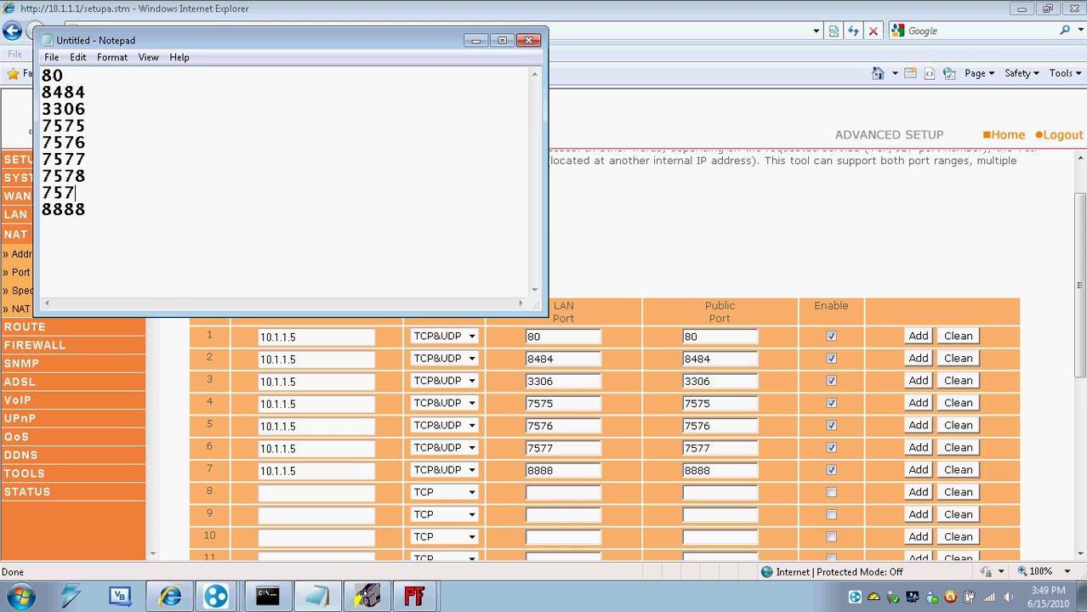
{"action": "type", "text": "9"}
{"action": "key", "text": "Return"}
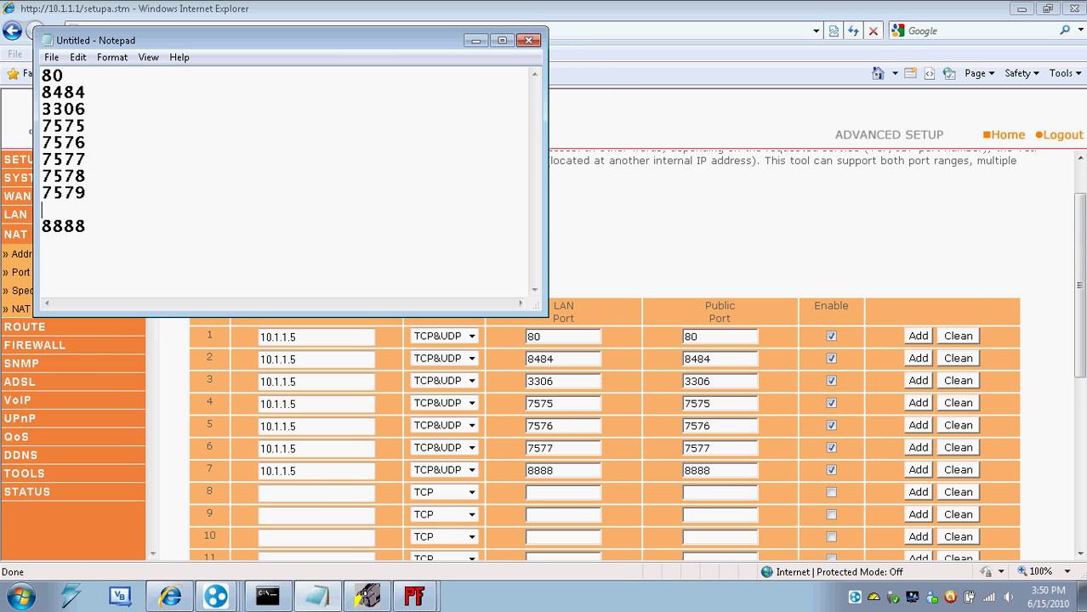
{"action": "type", "text": "7580"}
Step: Delete the lines 7578, 7579 and 7580 from the port list
{"action": "left_click_drag", "start_coordinate": [100, 211], "coordinate": [42, 176]}
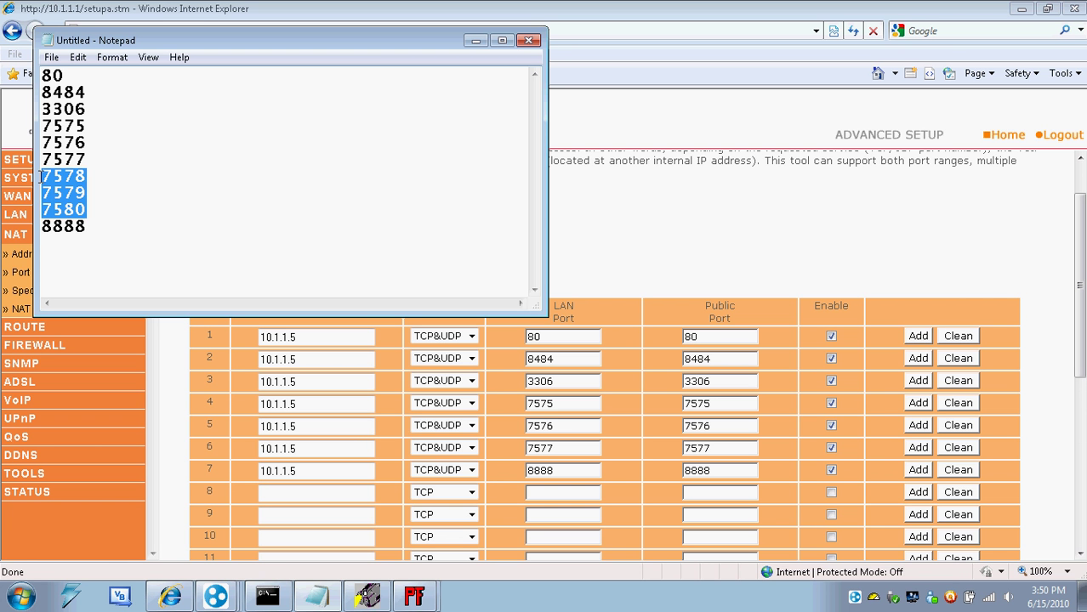
{"action": "key", "text": "Delete"}
{"action": "key", "text": "BackSpace"}
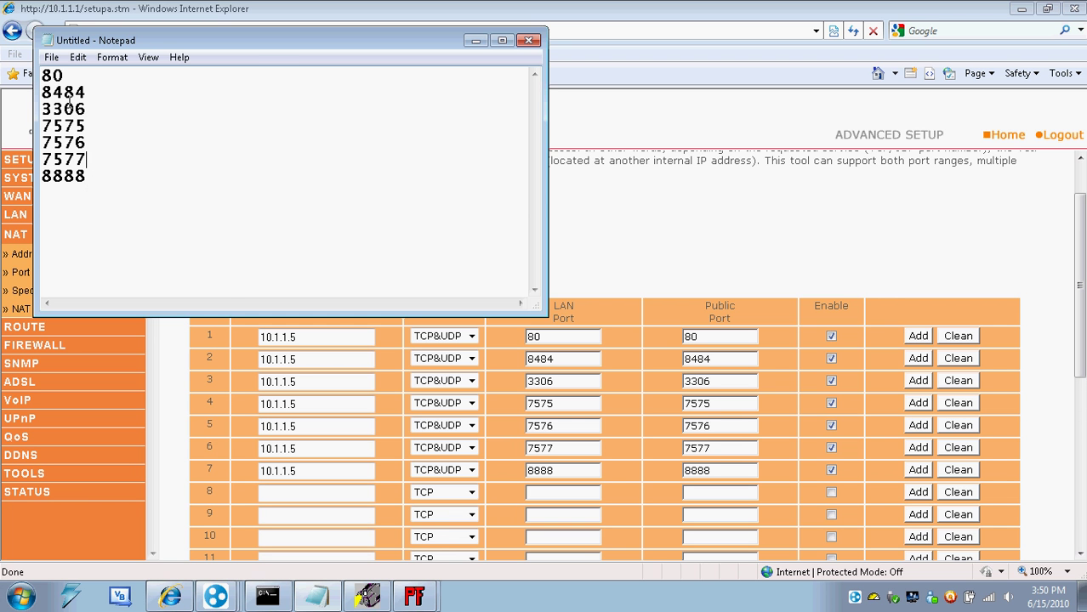
Step: Return to the router page and review the LAN IP addresses of the first four entries and the rest of the forwarding table
{"action": "left_click", "coordinate": [779, 129]}
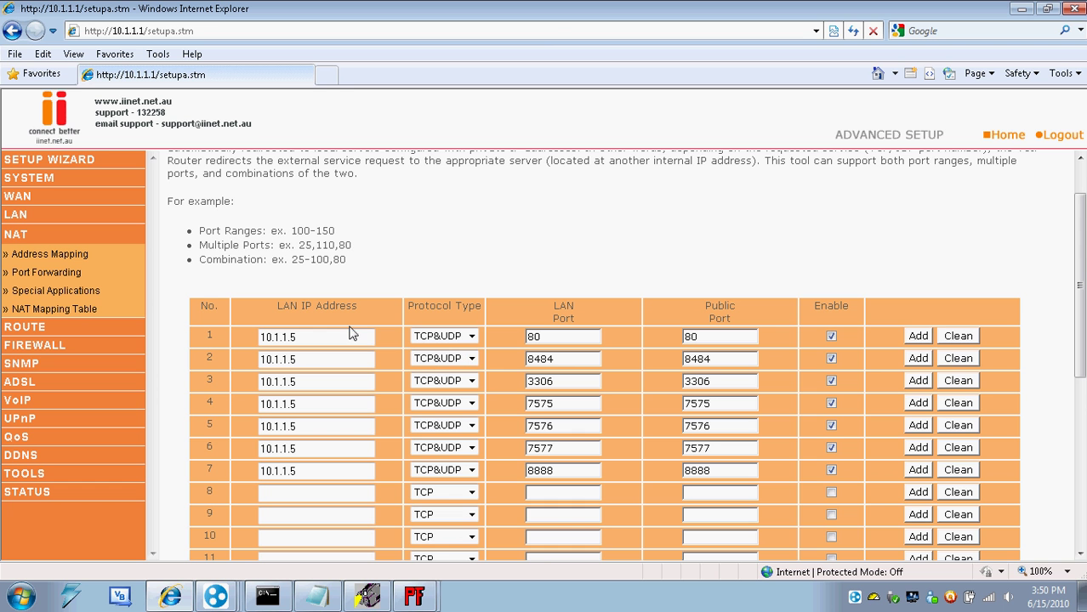
{"action": "left_click_drag", "start_coordinate": [315, 336], "coordinate": [250, 338]}
{"action": "left_click", "coordinate": [248, 339]}
{"action": "left_click_drag", "start_coordinate": [304, 358], "coordinate": [256, 359]}
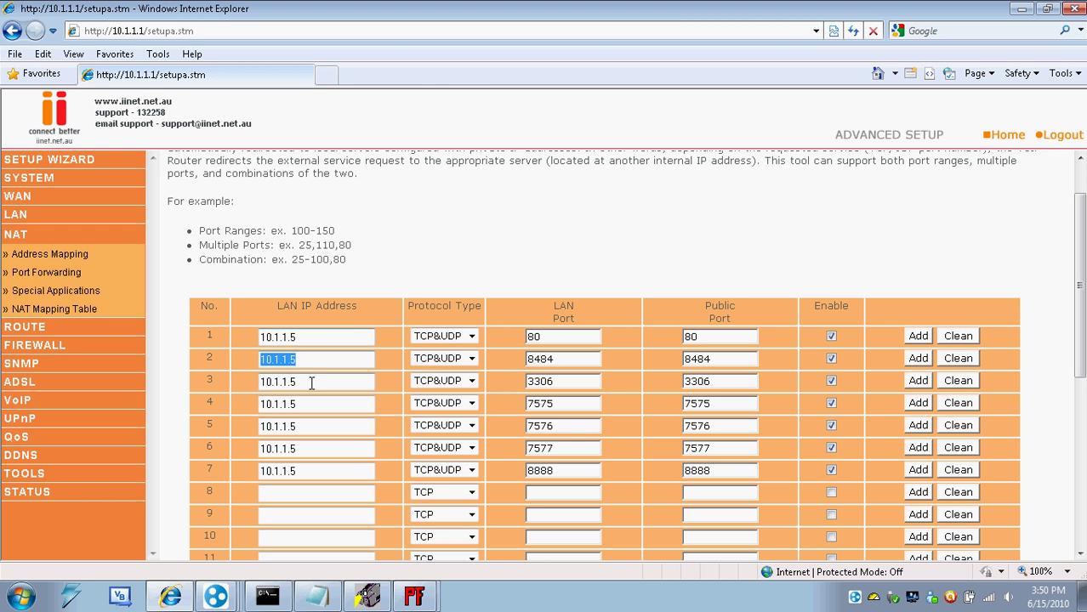
{"action": "key", "text": "End"}
{"action": "left_click_drag", "start_coordinate": [312, 383], "coordinate": [242, 384]}
{"action": "key", "text": "End"}
{"action": "left_click", "coordinate": [314, 402]}
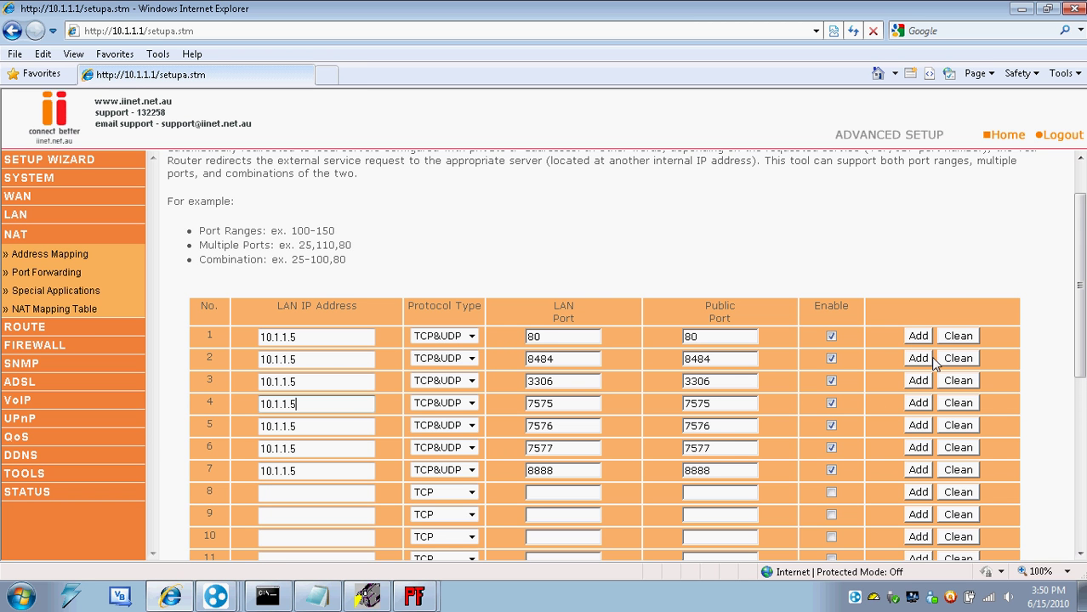
{"action": "scroll", "coordinate": [930, 356], "scroll_direction": "down", "scroll_amount": 5}
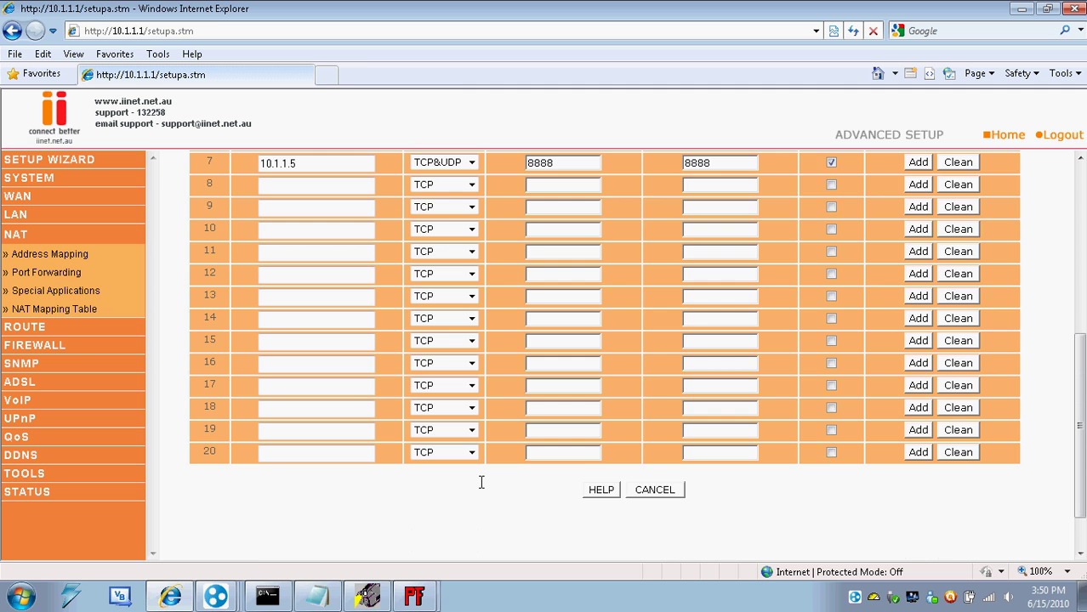
{"action": "scroll", "coordinate": [481, 482], "scroll_direction": "up", "scroll_amount": 6}
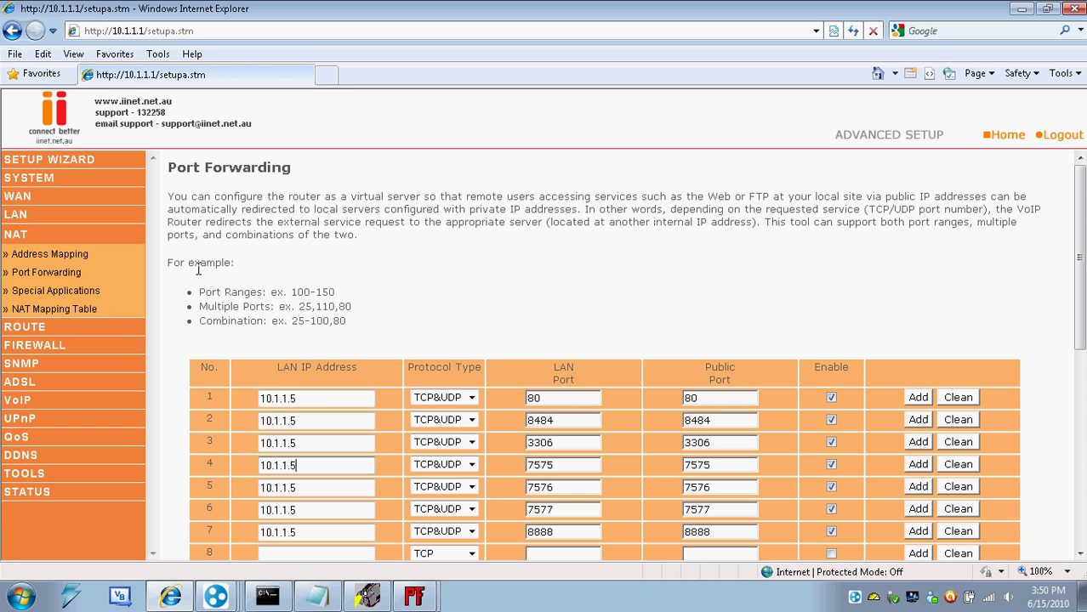
Step: Open the router's Status page, load its WAN IP address in a new browser tab and select that tab's web address
{"action": "left_click", "coordinate": [39, 478]}
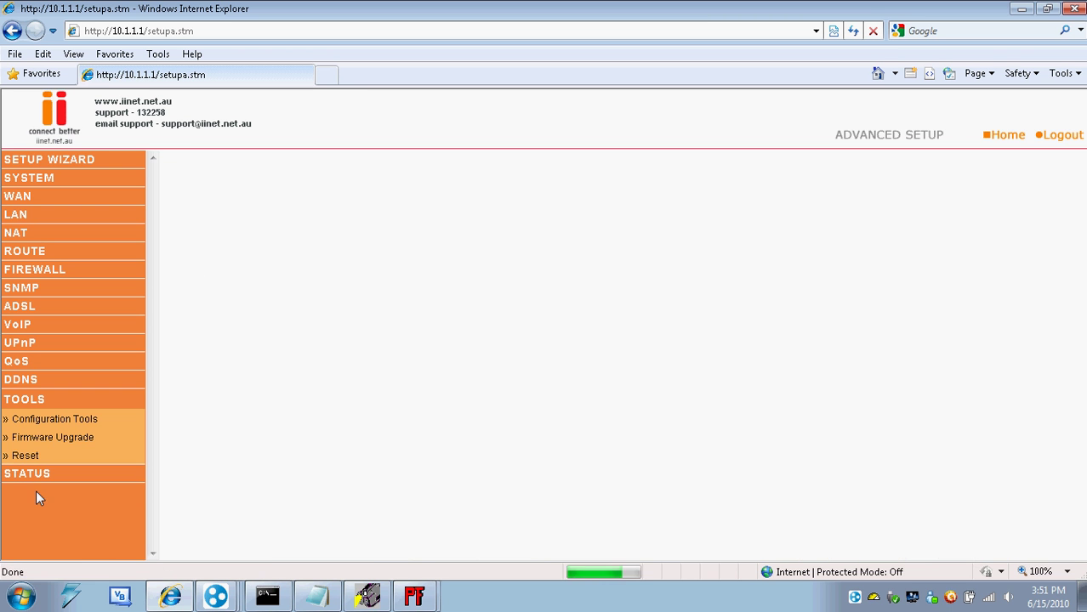
{"action": "left_click", "coordinate": [37, 475]}
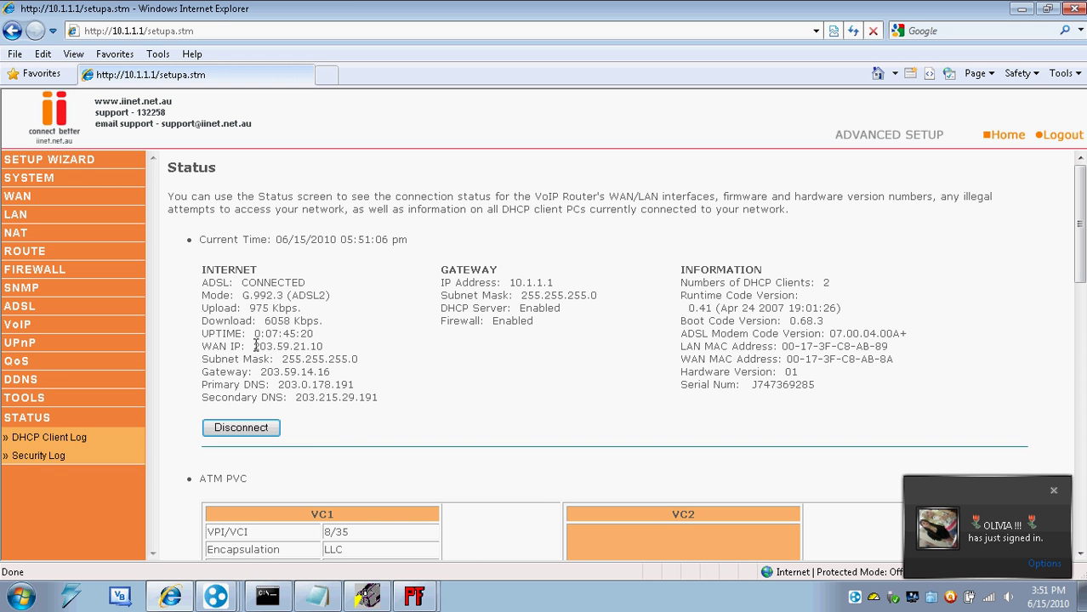
{"action": "left_click_drag", "start_coordinate": [256, 346], "coordinate": [326, 351]}
{"action": "left_click_drag", "start_coordinate": [366, 224], "coordinate": [328, 78]}
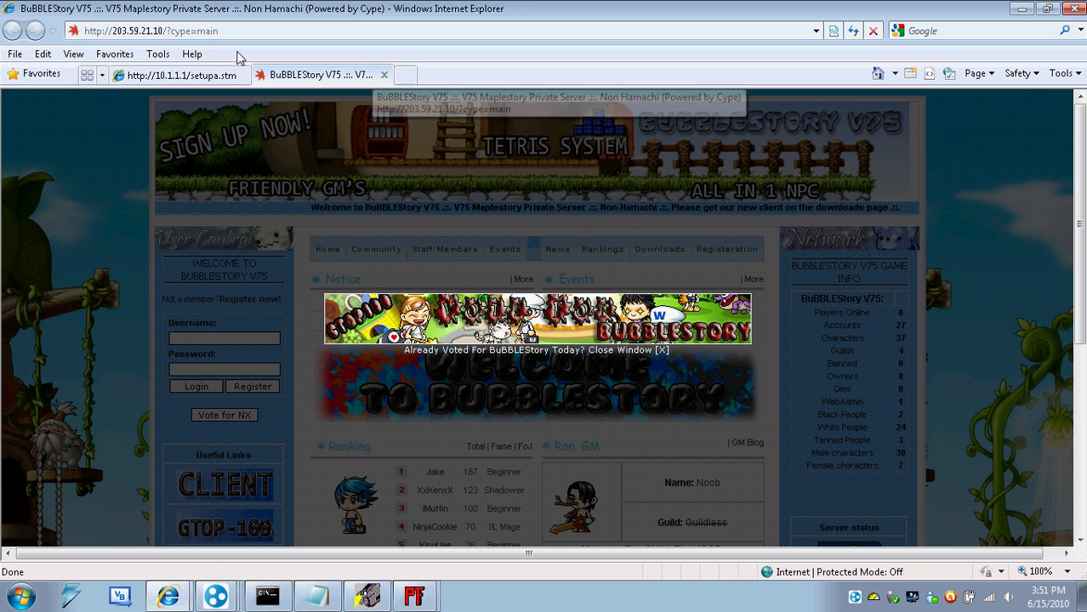
{"action": "left_click", "coordinate": [239, 30]}
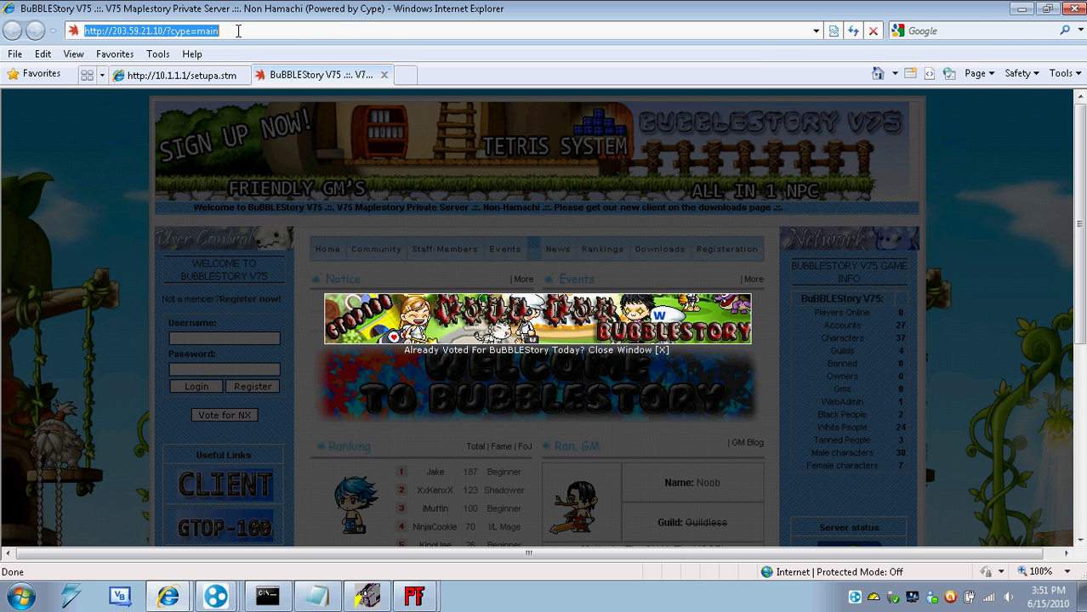
{"action": "type", "text": "iinet"}
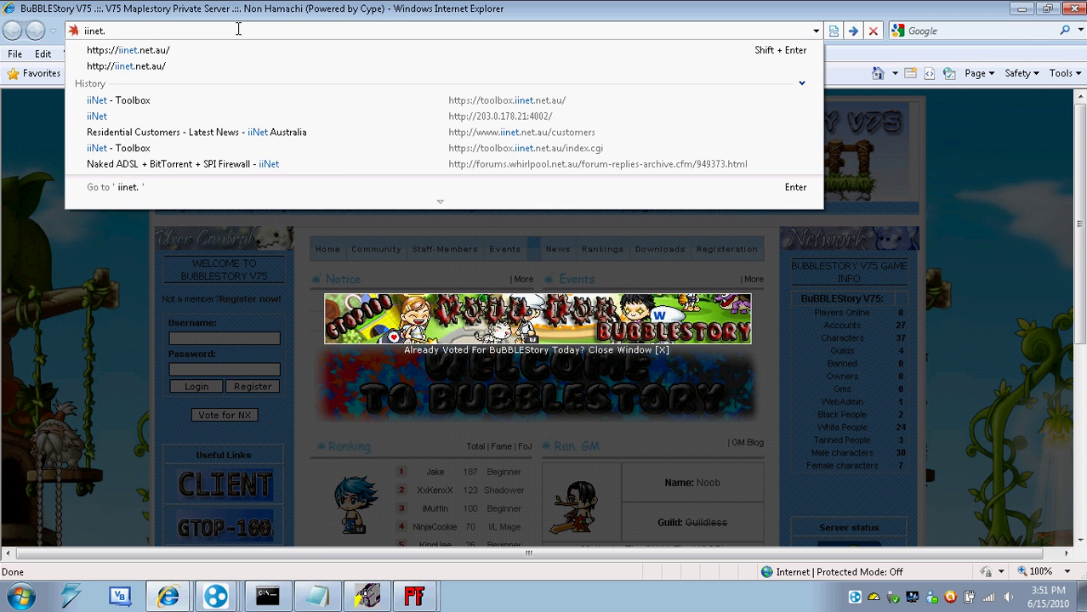
{"action": "type", "text": "."}
{"action": "key", "text": "Down"}
{"action": "key", "text": "Return"}
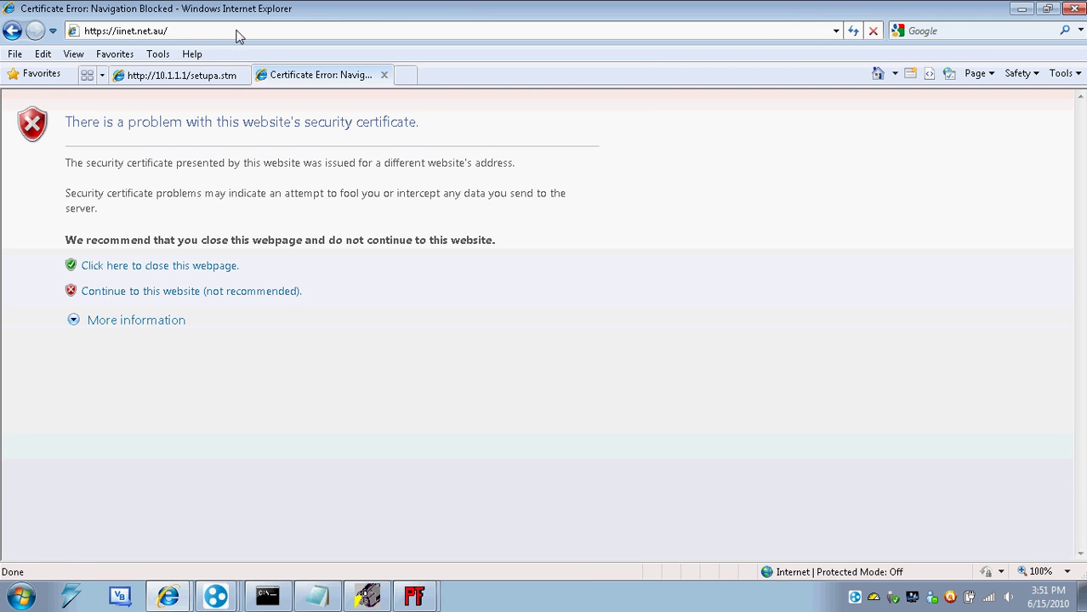
{"action": "left_click", "coordinate": [188, 293]}
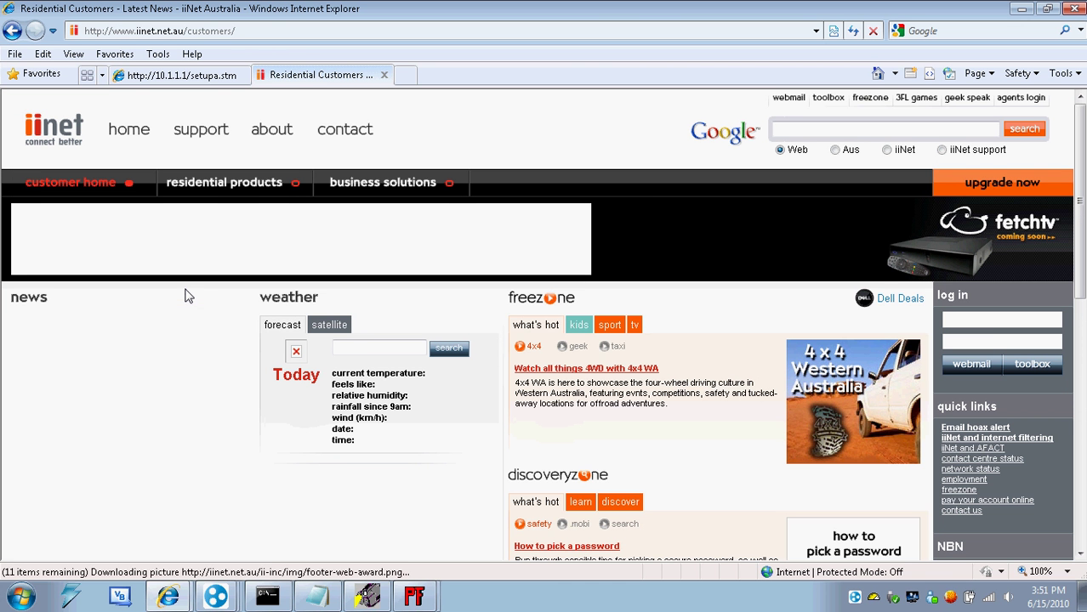
Step: Log in to the iiNet toolbox and locate the IP address of the current connection
{"action": "mouse_move", "coordinate": [828, 100]}
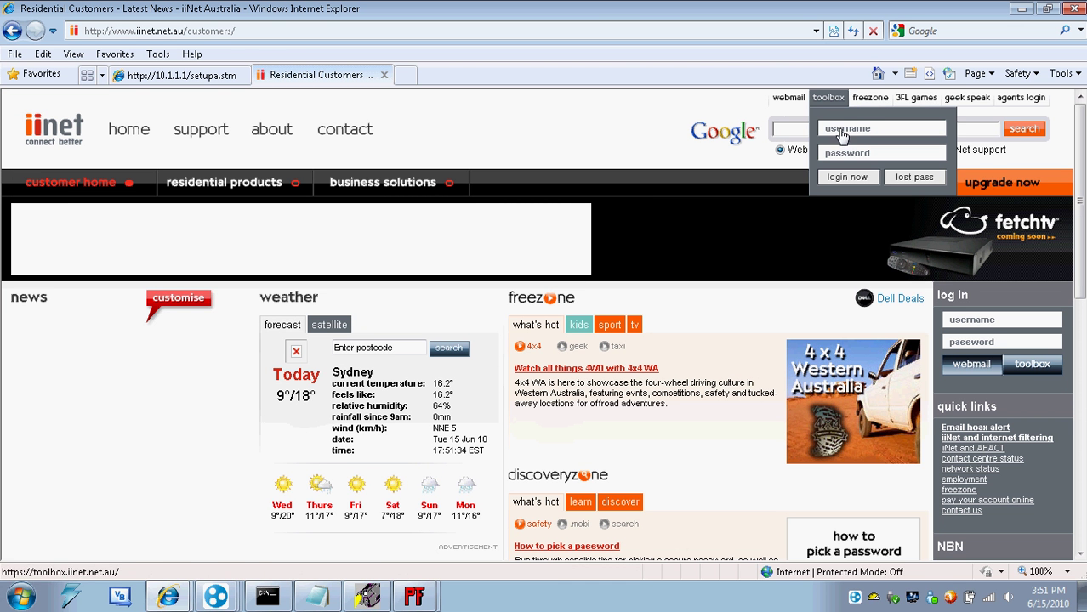
{"action": "left_click", "coordinate": [840, 128]}
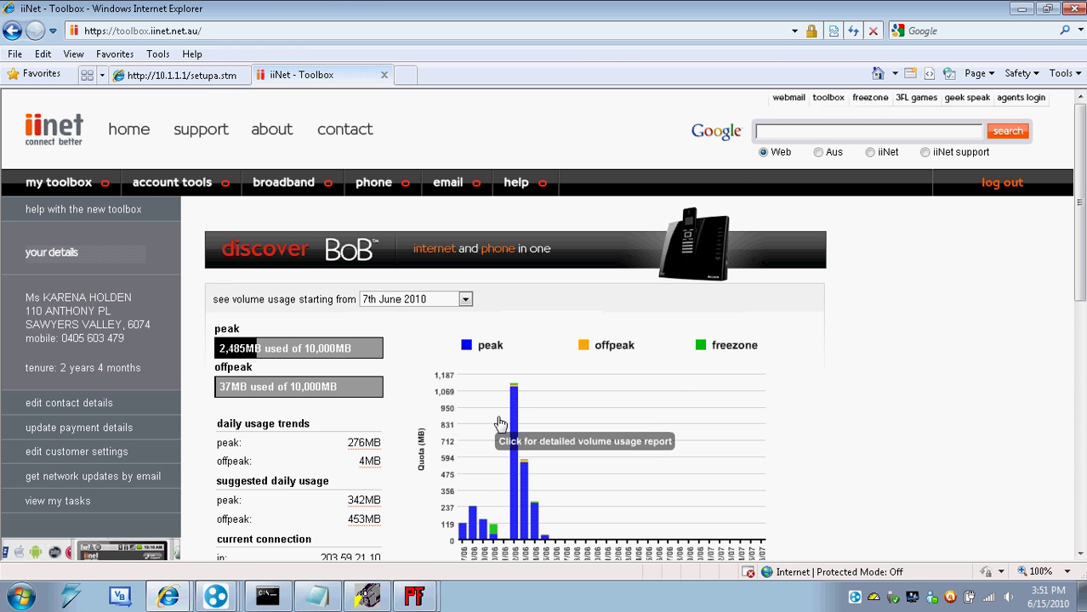
{"action": "scroll", "coordinate": [500, 424], "scroll_direction": "down", "scroll_amount": 3}
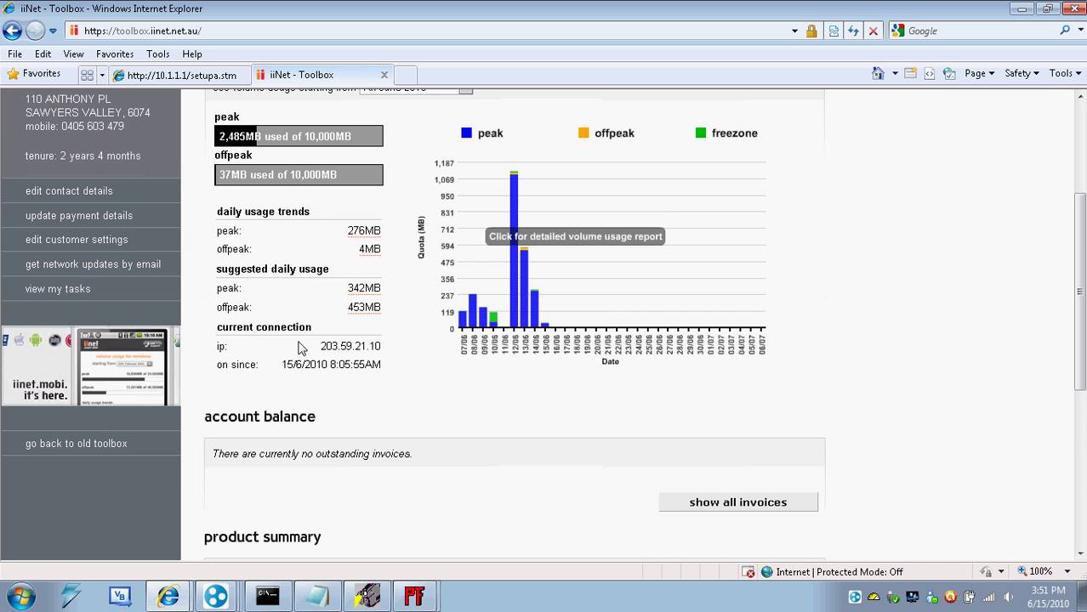
{"action": "left_click_drag", "start_coordinate": [319, 352], "coordinate": [297, 352]}
Step: Open the port blocking settings from the toolbox's account tools and review the account's port blocking status
{"action": "scroll", "coordinate": [283, 352], "scroll_direction": "up", "scroll_amount": 3}
{"action": "left_click", "coordinate": [201, 185]}
{"action": "left_click", "coordinate": [181, 362]}
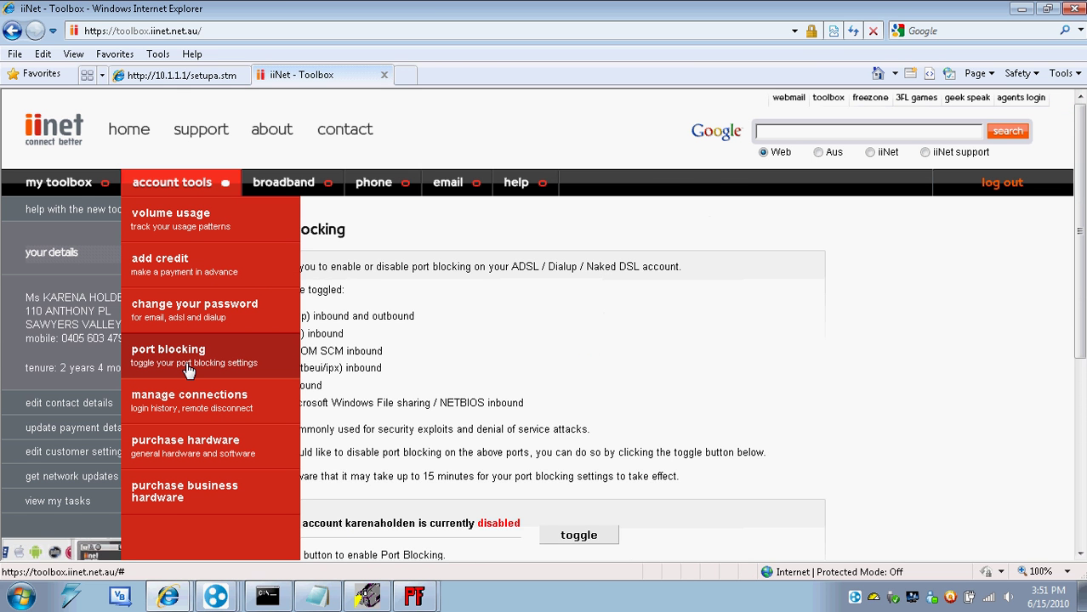
{"action": "left_click_drag", "start_coordinate": [523, 528], "coordinate": [234, 386]}
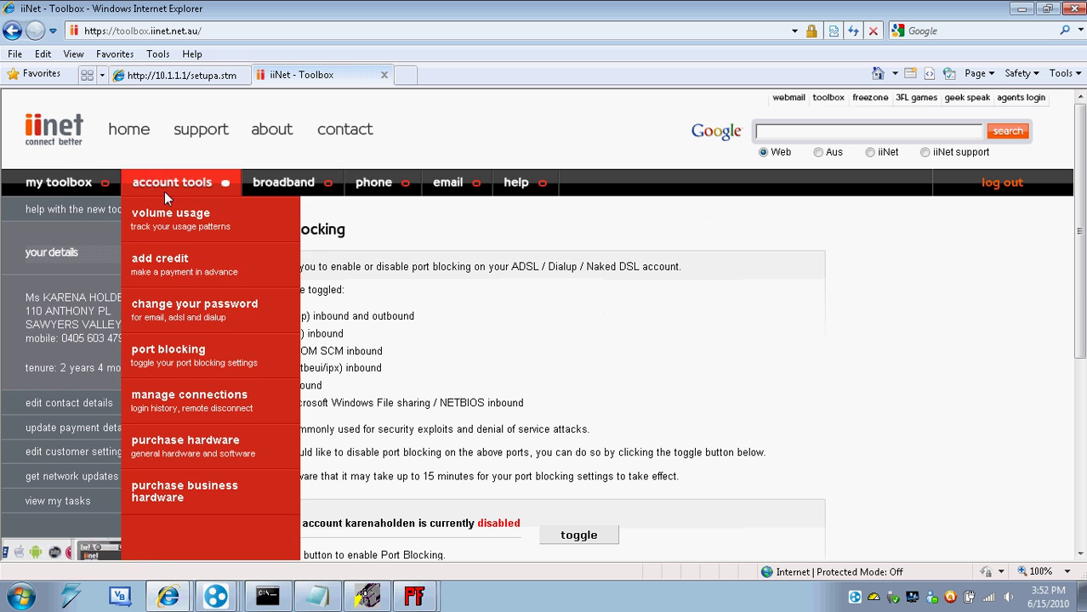
Step: Return to the main toolbox page and select the current connection's IP address
{"action": "left_click", "coordinate": [80, 183]}
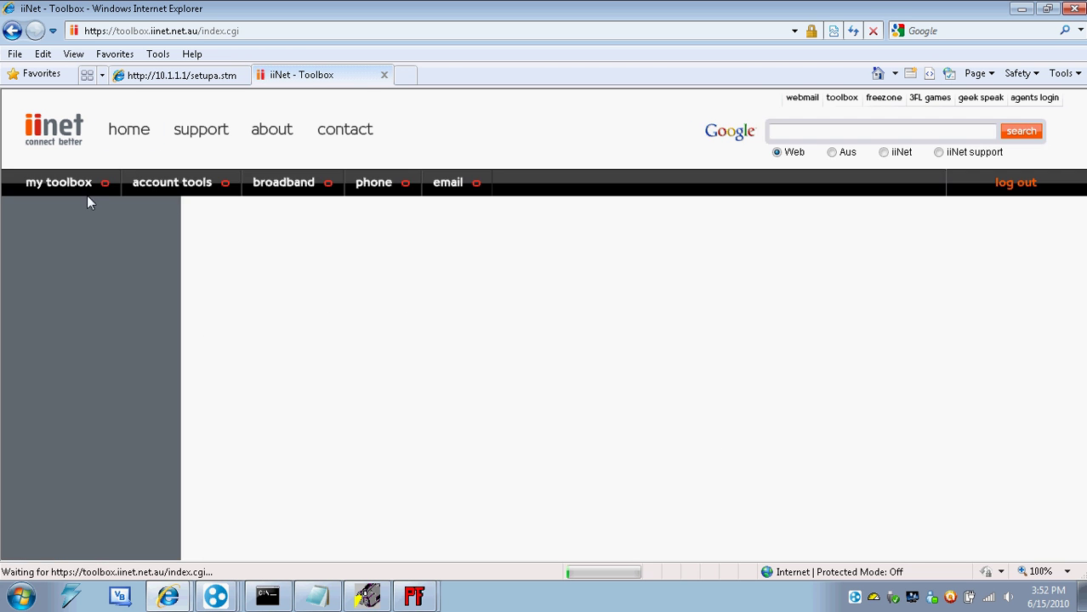
{"action": "scroll", "coordinate": [313, 506], "scroll_direction": "down", "scroll_amount": 1}
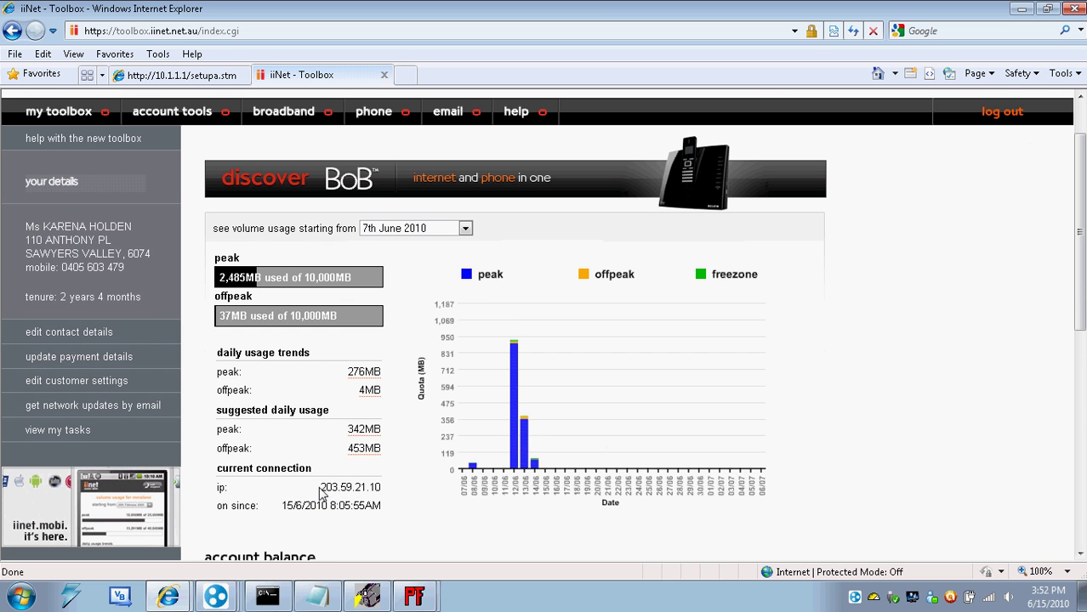
{"action": "left_click_drag", "start_coordinate": [321, 487], "coordinate": [380, 493]}
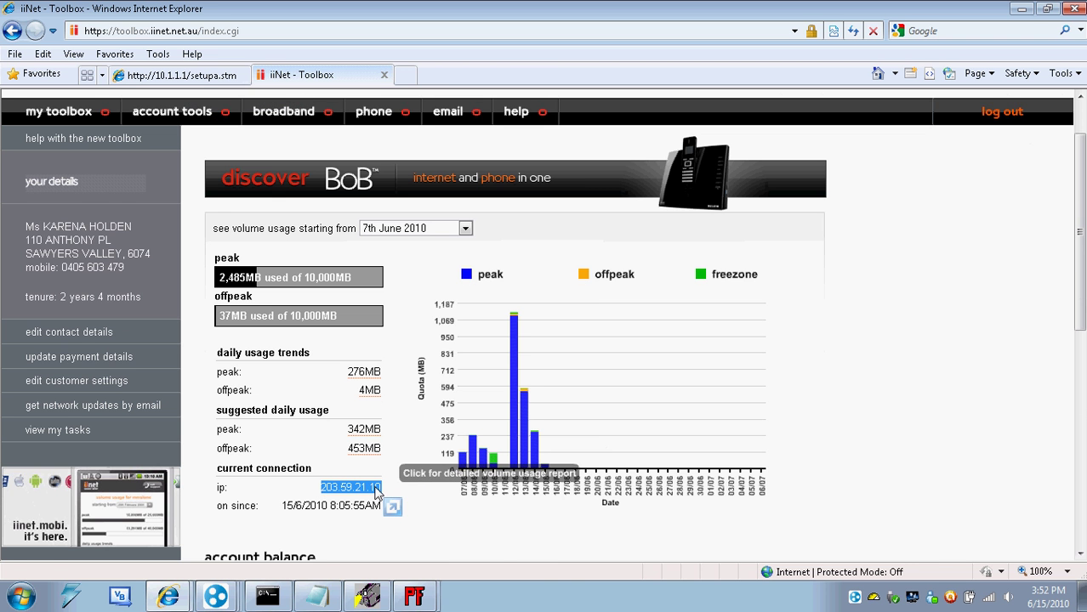
Step: Load no-ip.com in a new browser tab
{"action": "left_click", "coordinate": [409, 77]}
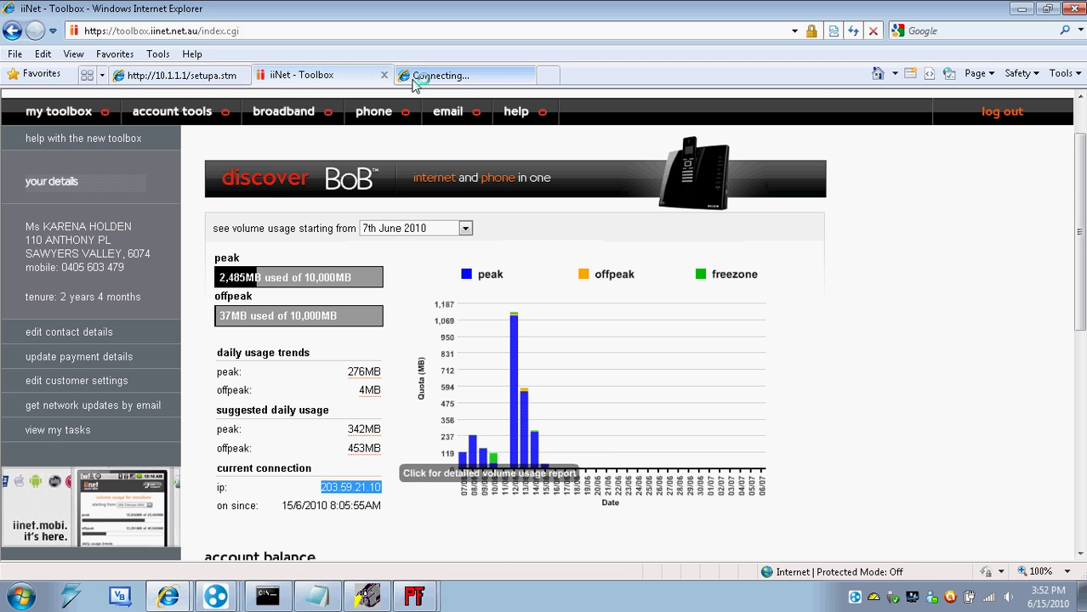
{"action": "type", "text": "no-ip.com"}
{"action": "key", "text": "Return"}
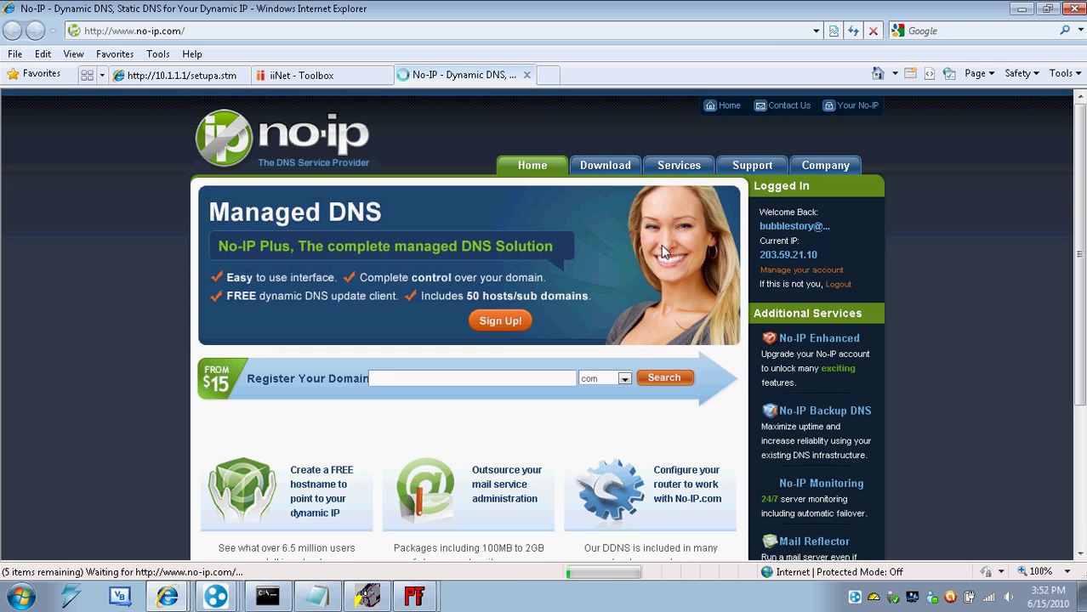
Step: Try to load 203.59.21.10 as the web address in the No-IP tab
{"action": "left_click", "coordinate": [284, 32]}
{"action": "type", "text": "203.59.21.10"}
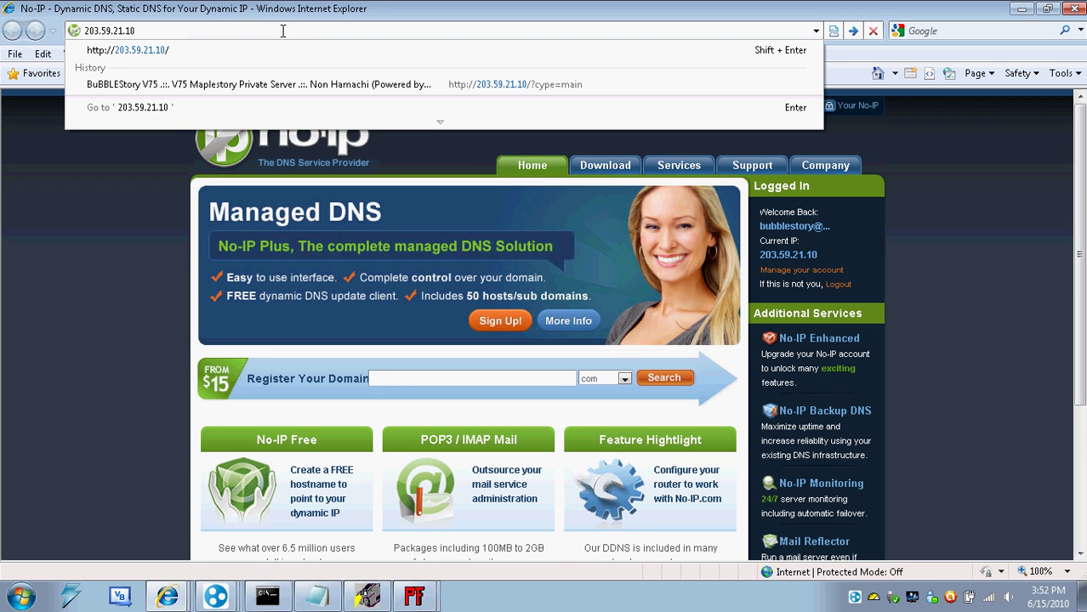
{"action": "key", "text": "Return"}
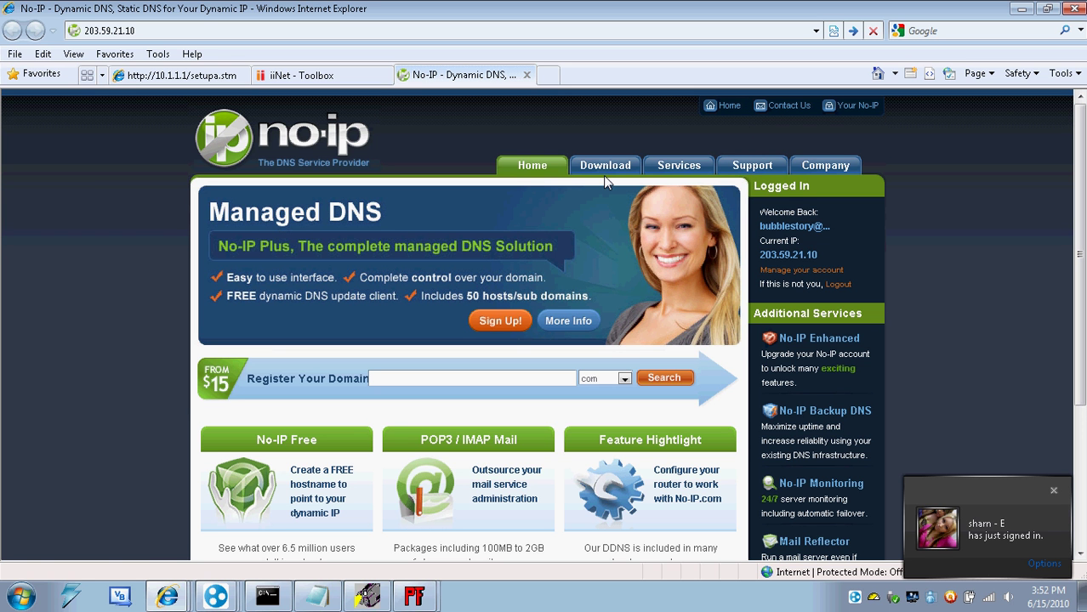
Step: Open No-IP's Managed DNS services page and review the Plus, Enhanced, Free and Squared plans
{"action": "left_click", "coordinate": [659, 172]}
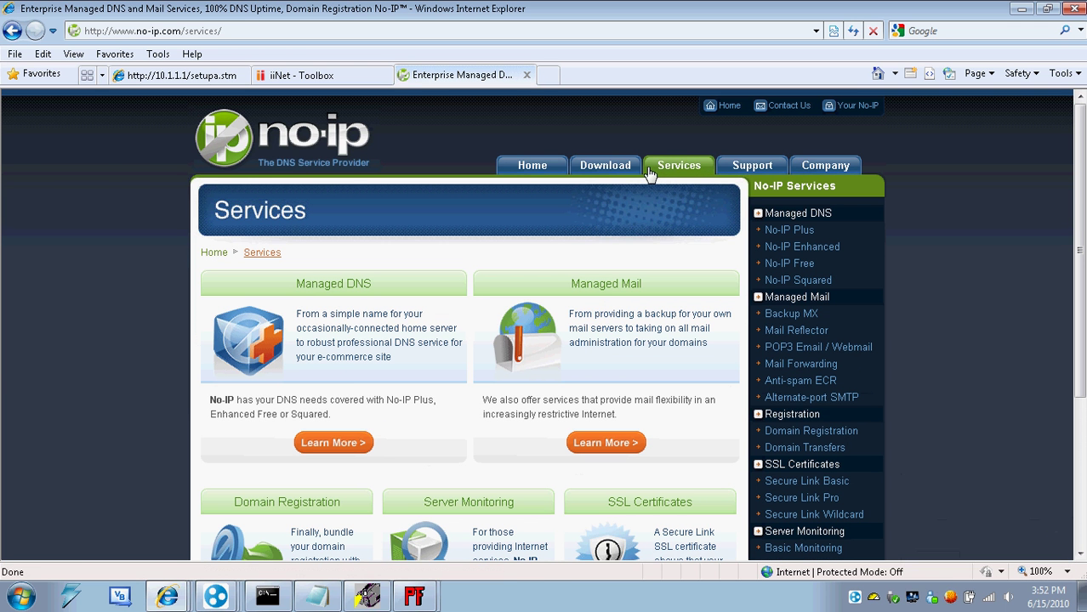
{"action": "left_click", "coordinate": [317, 289]}
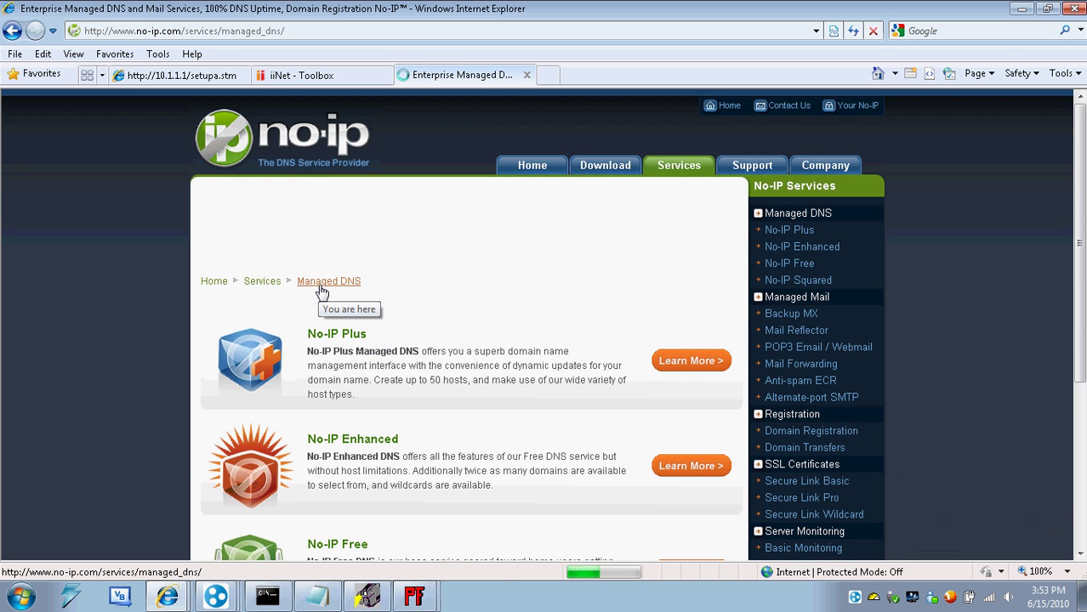
{"action": "scroll", "coordinate": [320, 287], "scroll_direction": "down", "scroll_amount": 3}
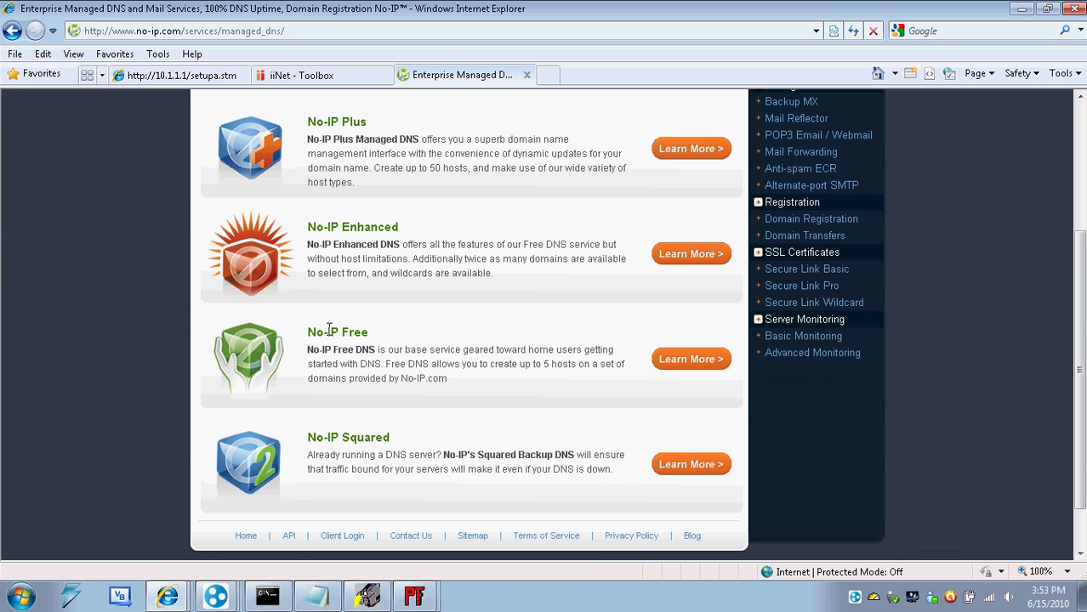
{"action": "scroll", "coordinate": [749, 378], "scroll_direction": "up", "scroll_amount": 2}
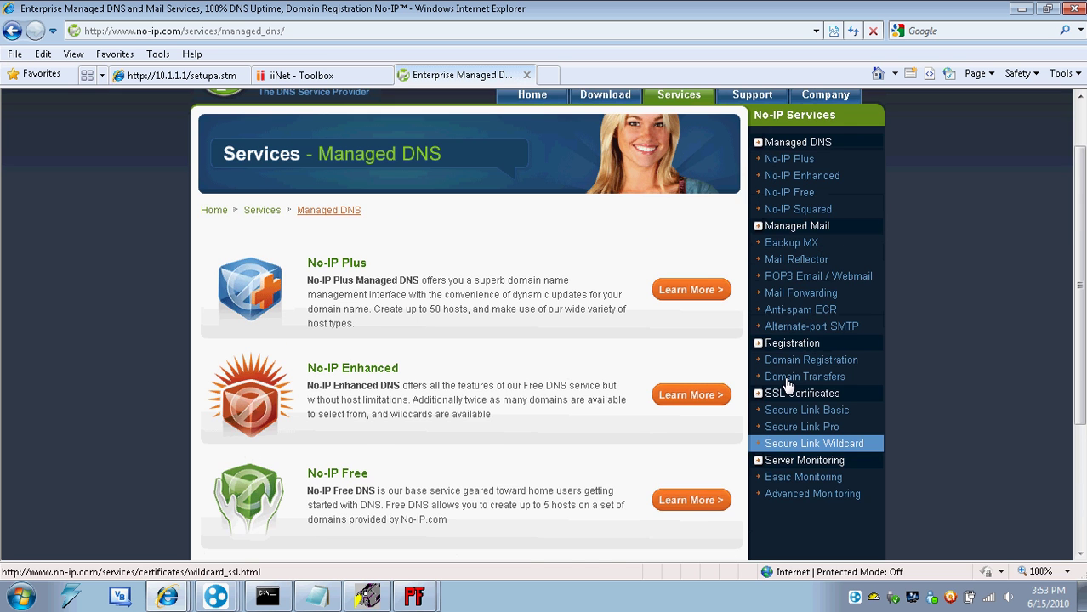
{"action": "scroll", "coordinate": [788, 386], "scroll_direction": "up", "scroll_amount": 1}
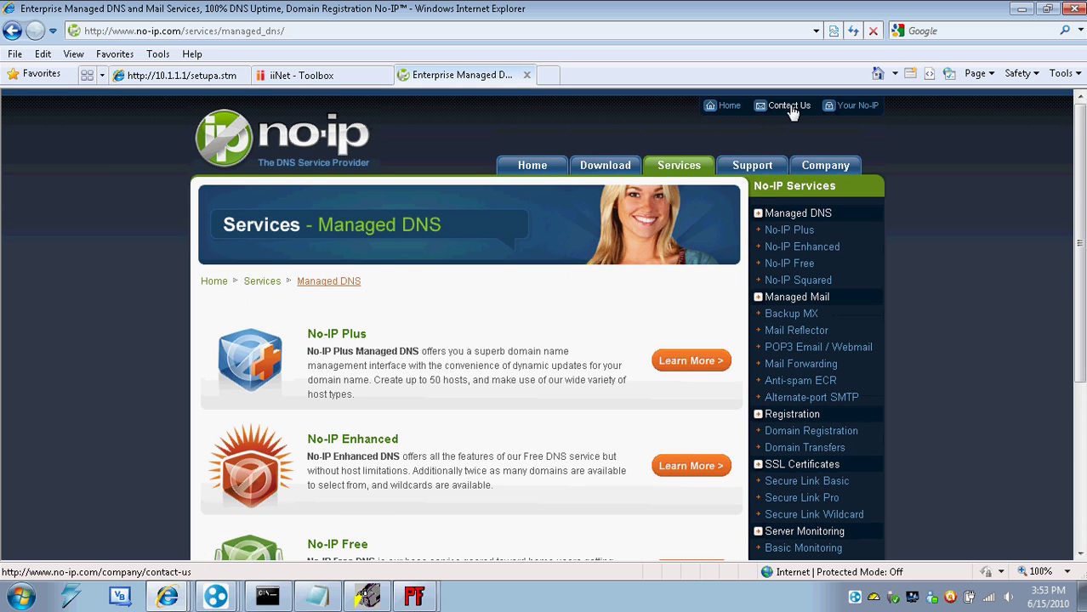
Step: Go to the Your No-IP member area, open Manage Hosts and open bubblestory.no-ip.org for modification
{"action": "left_click", "coordinate": [850, 105]}
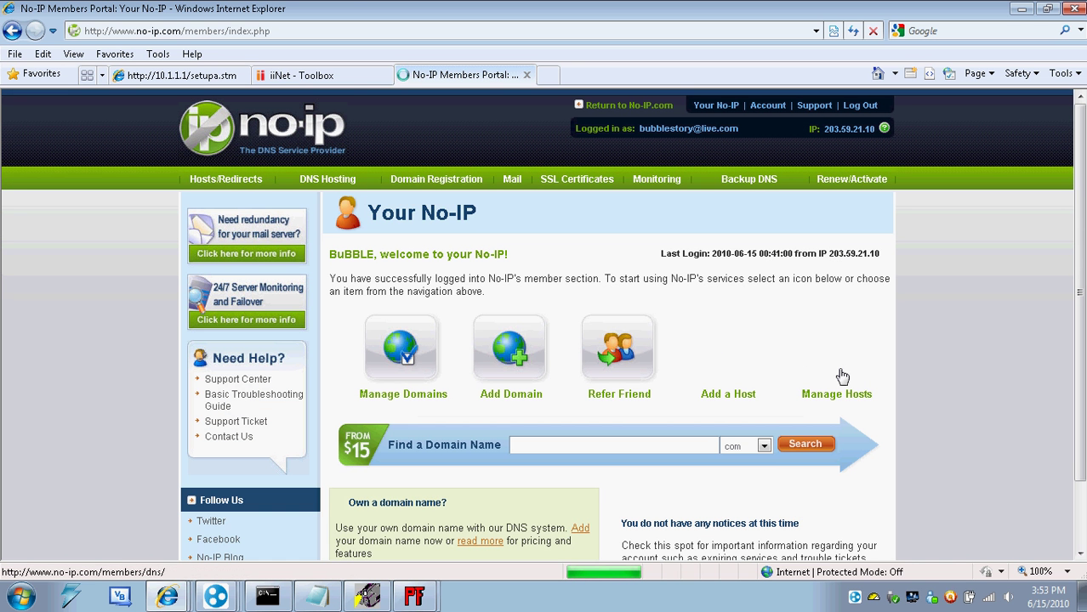
{"action": "left_click", "coordinate": [836, 358]}
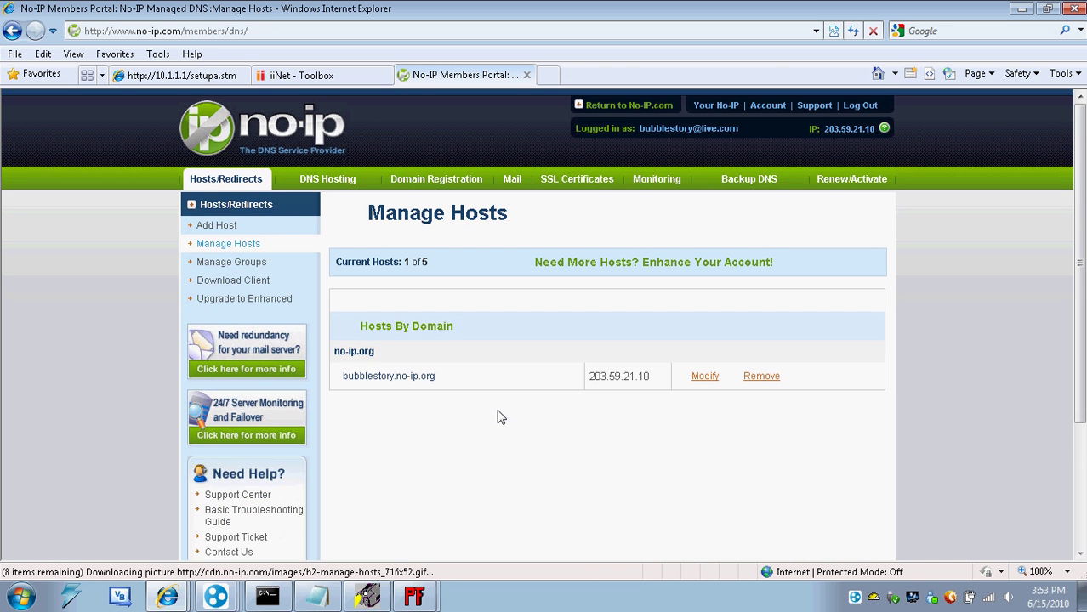
{"action": "left_click", "coordinate": [702, 376]}
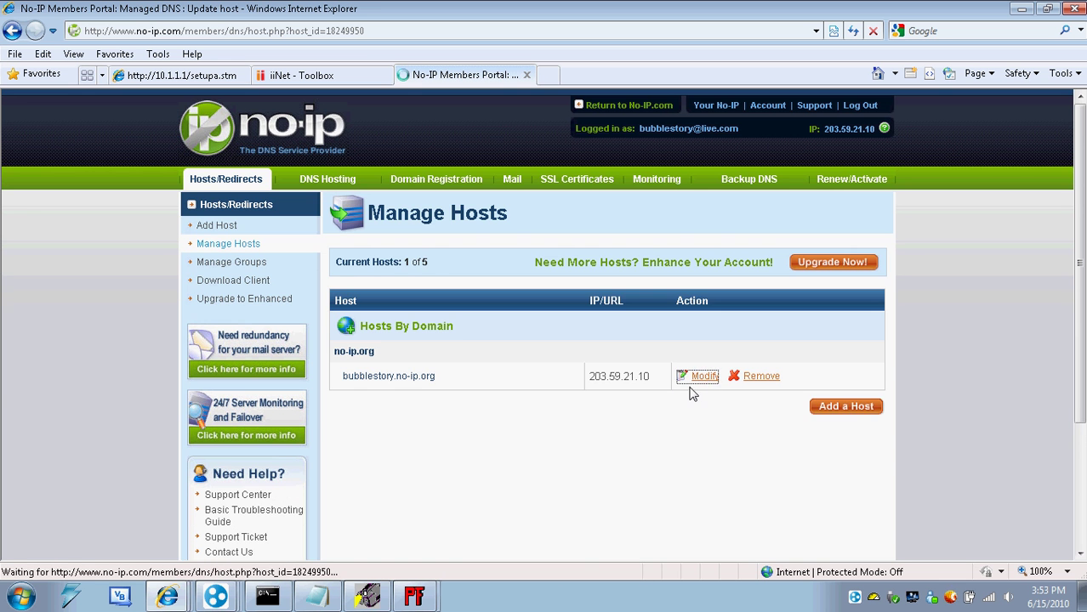
{"action": "scroll", "coordinate": [686, 387], "scroll_direction": "down", "scroll_amount": 1}
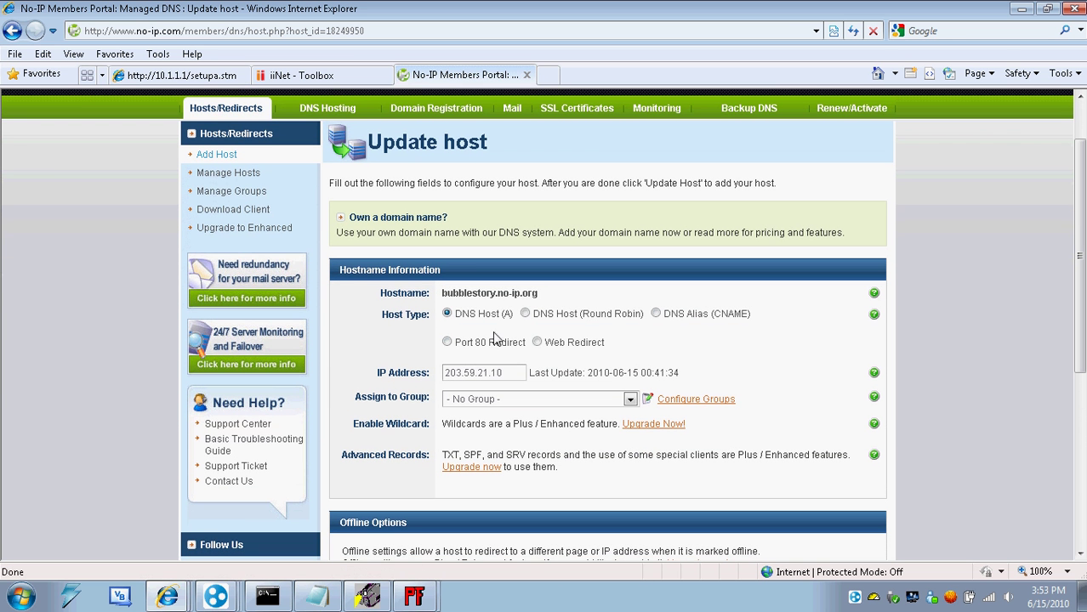
Step: Examine the hostname, host type and IP address fields in the host's Hostname Information
{"action": "left_click_drag", "start_coordinate": [534, 295], "coordinate": [430, 273]}
{"action": "left_click", "coordinate": [423, 296]}
{"action": "left_click_drag", "start_coordinate": [496, 294], "coordinate": [429, 274]}
{"action": "left_click", "coordinate": [557, 295]}
{"action": "left_click_drag", "start_coordinate": [512, 292], "coordinate": [429, 276]}
{"action": "left_click", "coordinate": [568, 294]}
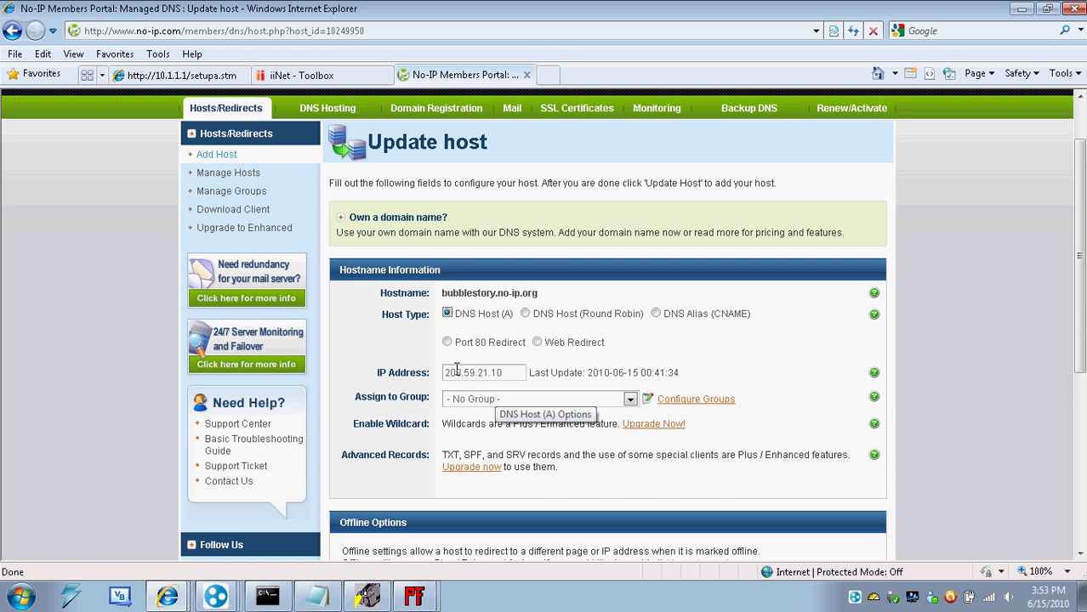
Step: Compare the host's IP address with the iiNet toolbox connection IP and submit the update of bubblestory.no-ip.org
{"action": "scroll", "coordinate": [478, 425], "scroll_direction": "down", "scroll_amount": 3}
{"action": "scroll", "coordinate": [482, 429], "scroll_direction": "up", "scroll_amount": 1}
{"action": "left_click", "coordinate": [361, 76]}
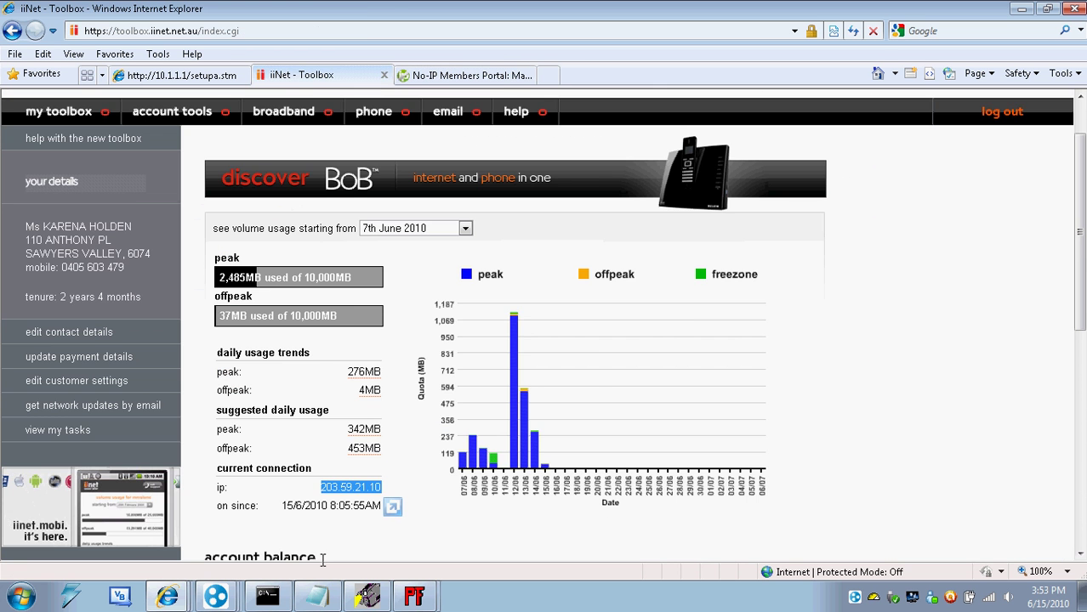
{"action": "left_click", "coordinate": [463, 76]}
{"action": "scroll", "coordinate": [729, 246], "scroll_direction": "up", "scroll_amount": 3}
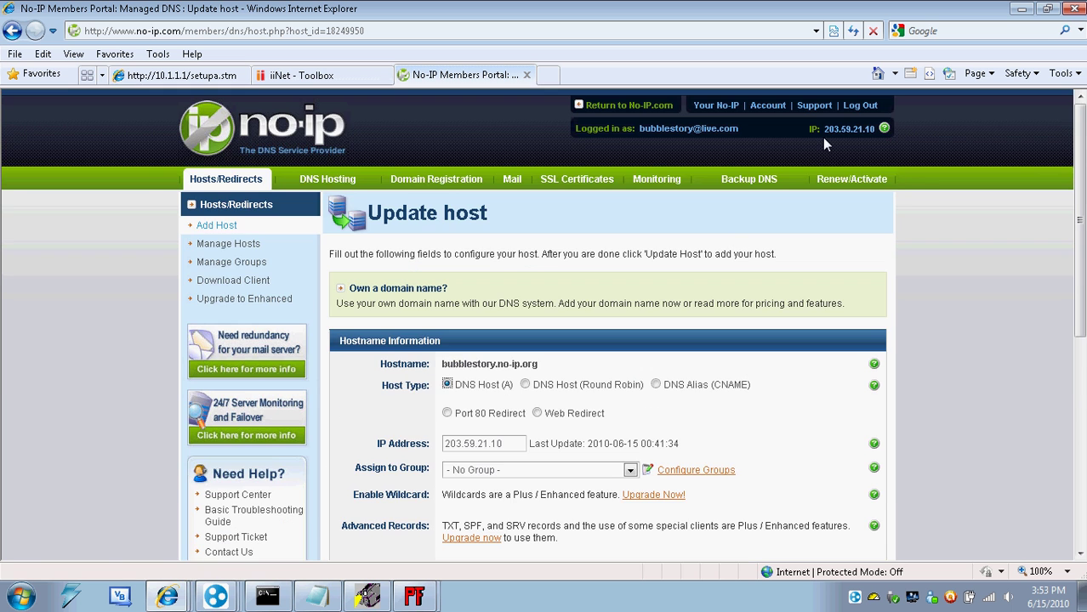
{"action": "scroll", "coordinate": [788, 332], "scroll_direction": "down", "scroll_amount": 5}
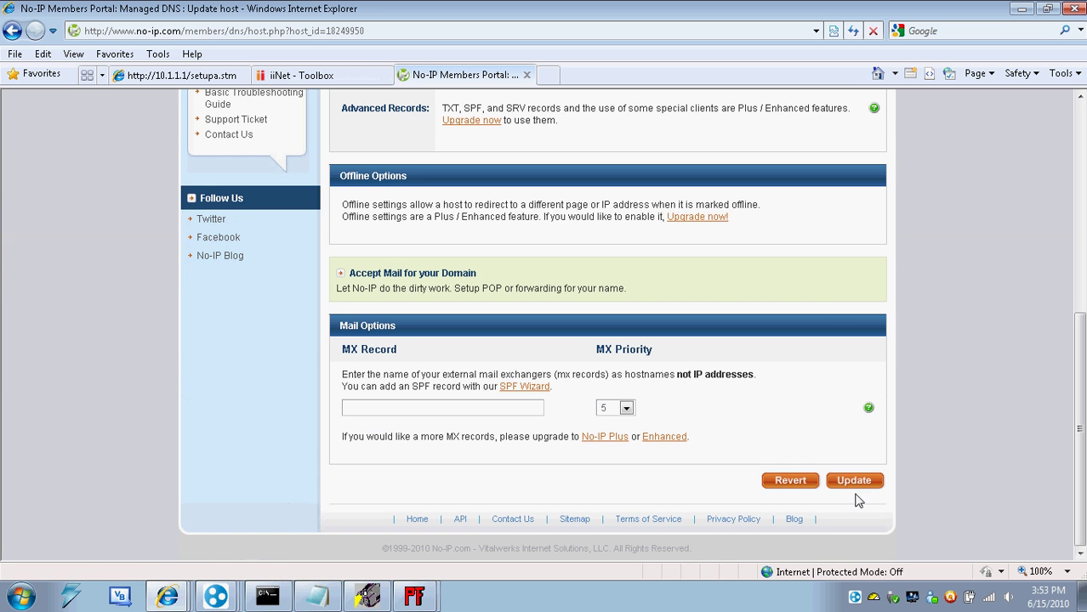
{"action": "left_click", "coordinate": [855, 484]}
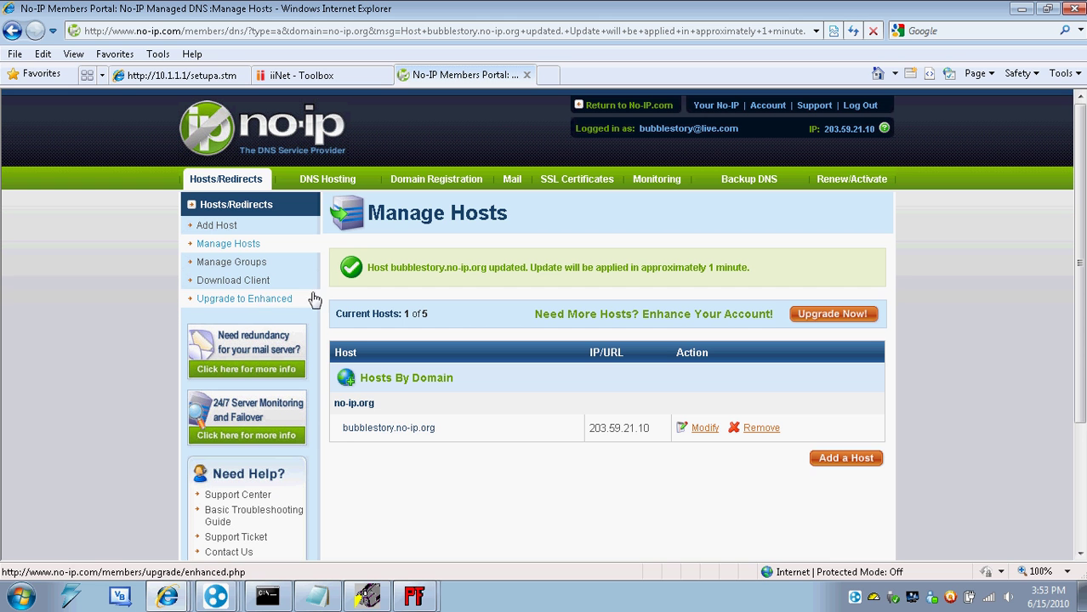
Step: Highlight the host name bubblestory.no-ip.org and its IP address in the Manage Hosts list
{"action": "left_click_drag", "start_coordinate": [489, 435], "coordinate": [340, 439]}
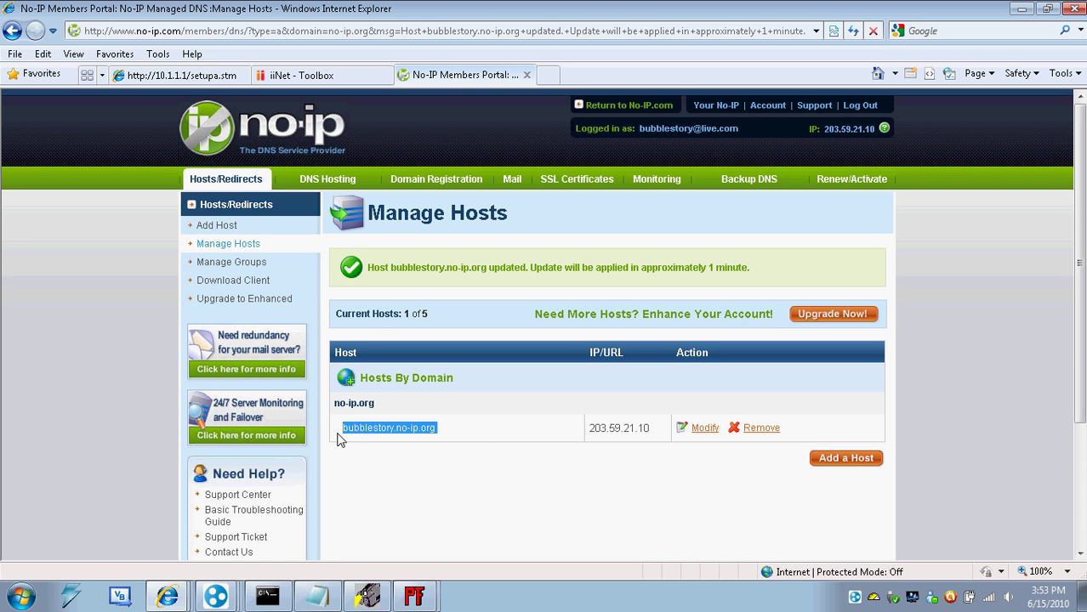
{"action": "left_click", "coordinate": [357, 457]}
{"action": "left_click_drag", "start_coordinate": [591, 433], "coordinate": [648, 433]}
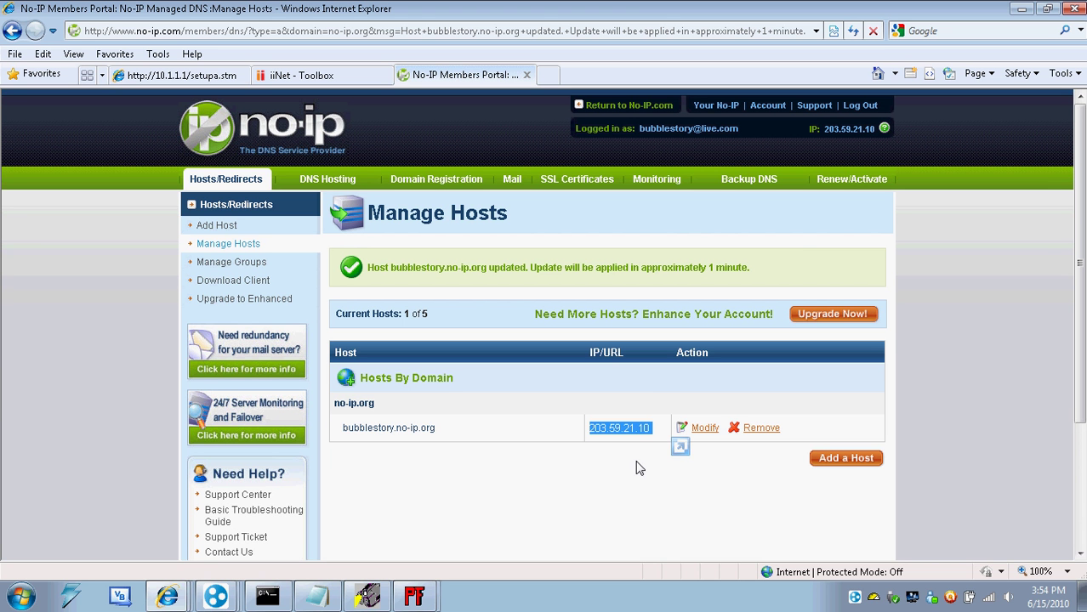
{"action": "left_click", "coordinate": [640, 467]}
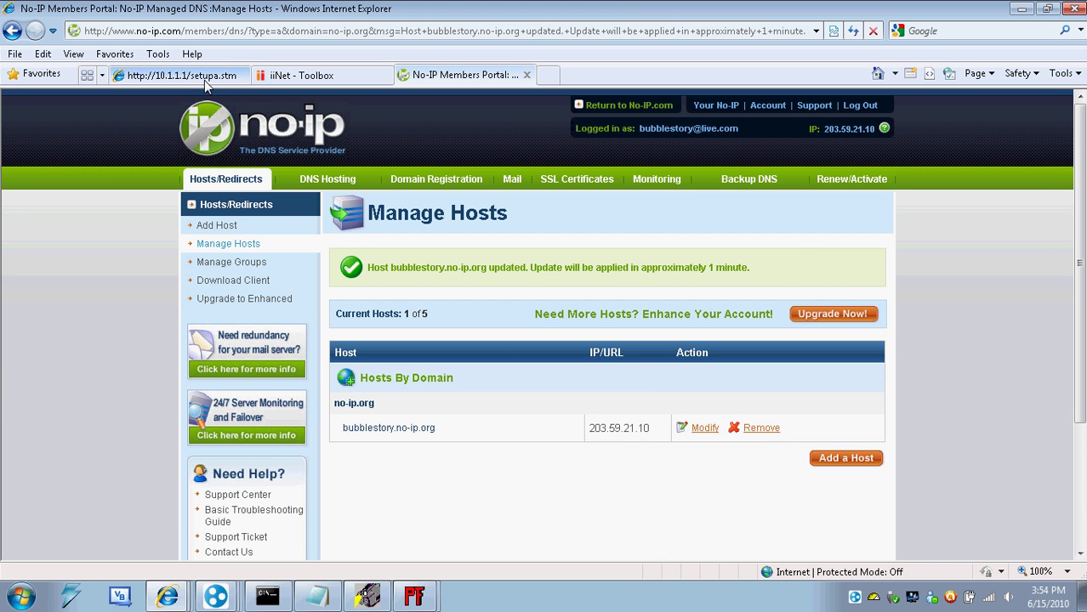
Step: Load bubblestory.no-ip.org in the current tab, close the vote pop-up and view the server's main page down to its footer
{"action": "left_click_drag", "start_coordinate": [453, 439], "coordinate": [289, 31]}
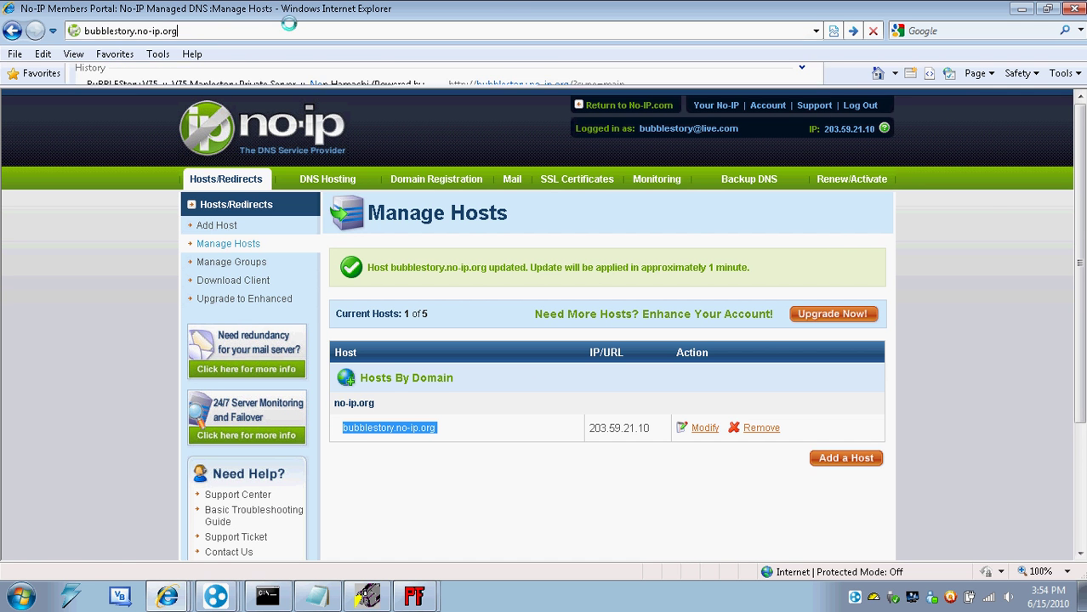
{"action": "key", "text": "Return"}
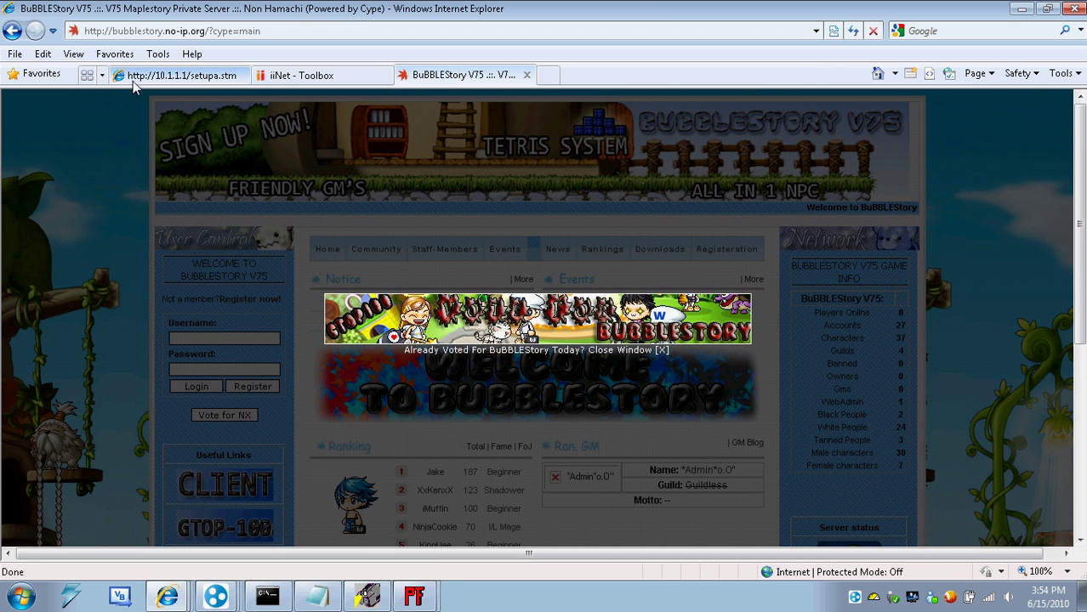
{"action": "left_click", "coordinate": [655, 349]}
{"action": "scroll", "coordinate": [655, 378], "scroll_direction": "down", "scroll_amount": 2}
{"action": "scroll", "coordinate": [655, 381], "scroll_direction": "down", "scroll_amount": 4}
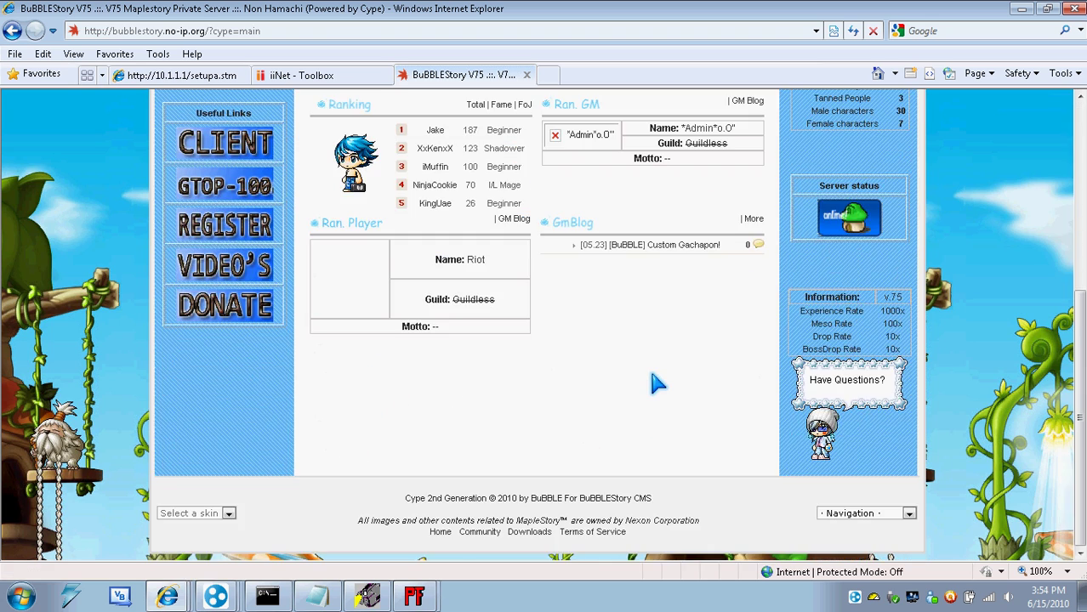
Step: Reload the server's main page, close the vote pop-up and look over the page content again
{"action": "scroll", "coordinate": [654, 382], "scroll_direction": "up", "scroll_amount": 4}
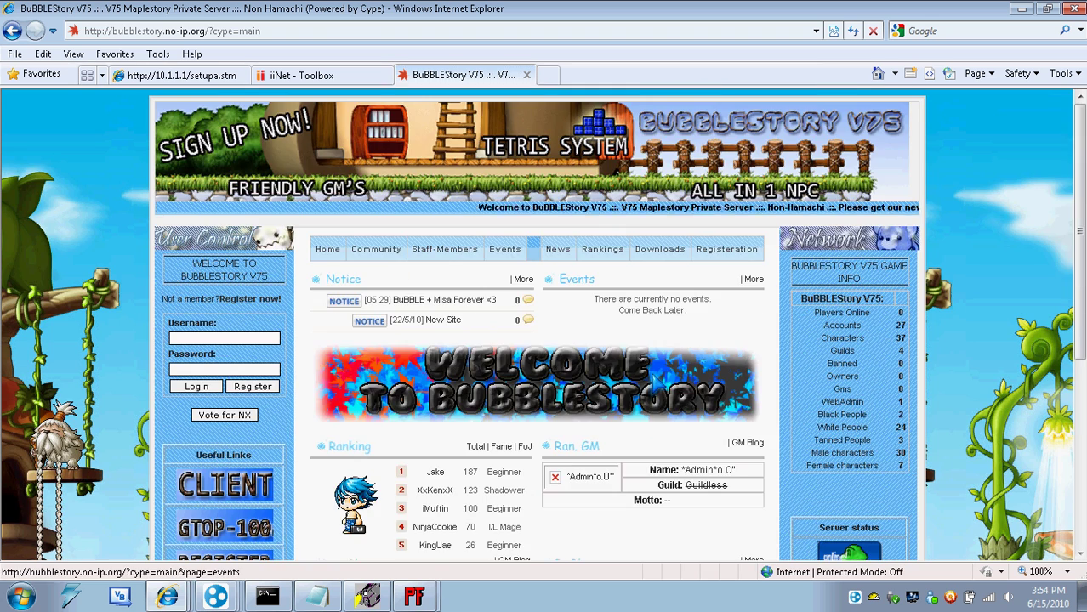
{"action": "scroll", "coordinate": [655, 382], "scroll_direction": "down", "scroll_amount": 4}
{"action": "scroll", "coordinate": [655, 383], "scroll_direction": "up", "scroll_amount": 4}
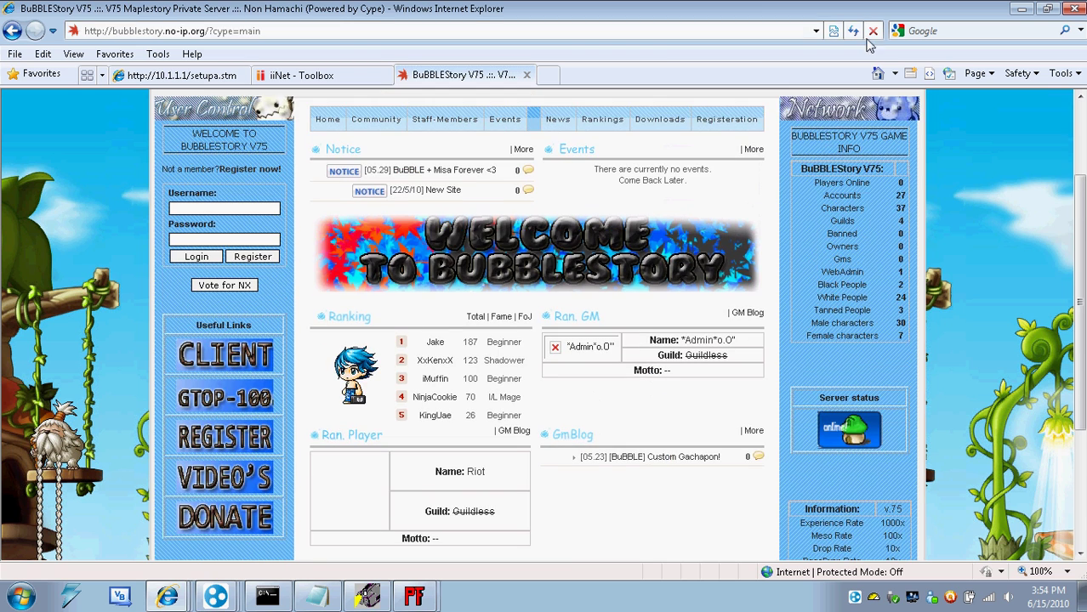
{"action": "left_click", "coordinate": [853, 31]}
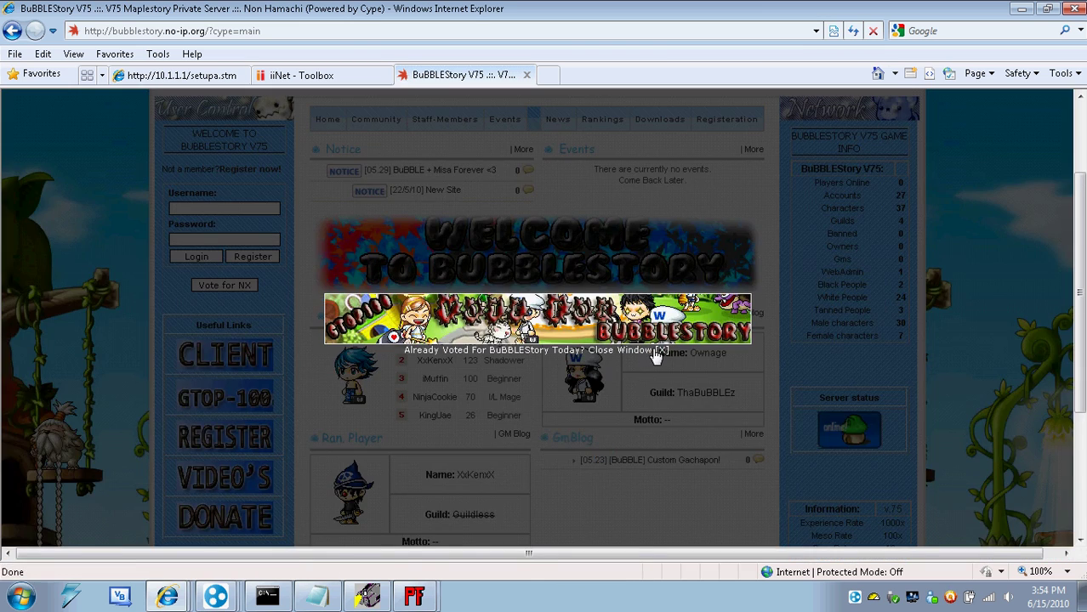
{"action": "left_click", "coordinate": [661, 351]}
{"action": "scroll", "coordinate": [680, 461], "scroll_direction": "down", "scroll_amount": 3}
{"action": "scroll", "coordinate": [689, 451], "scroll_direction": "up", "scroll_amount": 8}
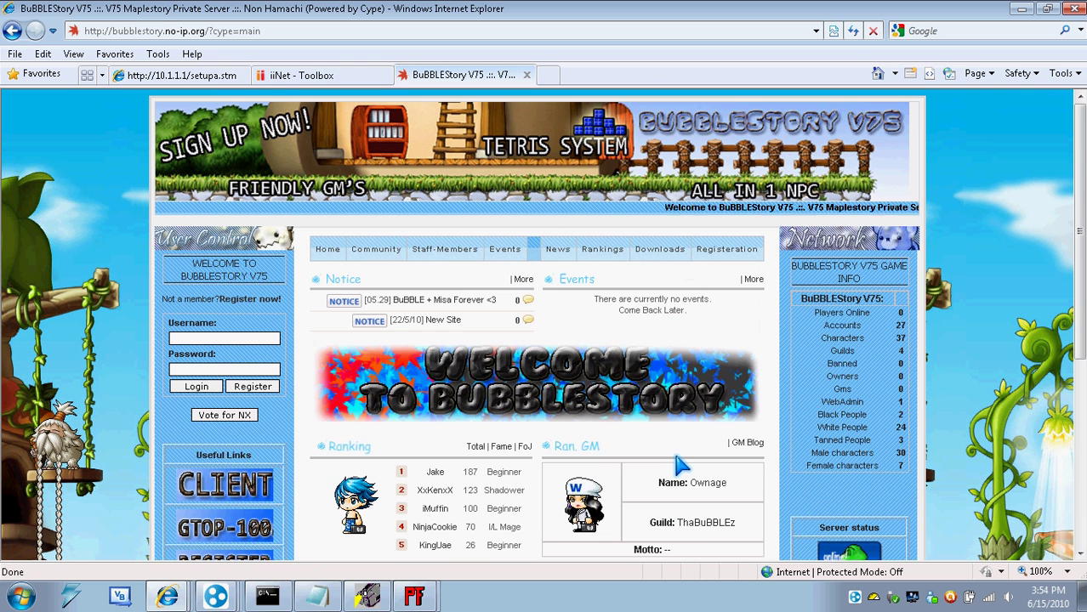
Step: Open the site's Rankings and go through the listed characters page by page up to page 4
{"action": "left_click", "coordinate": [602, 249]}
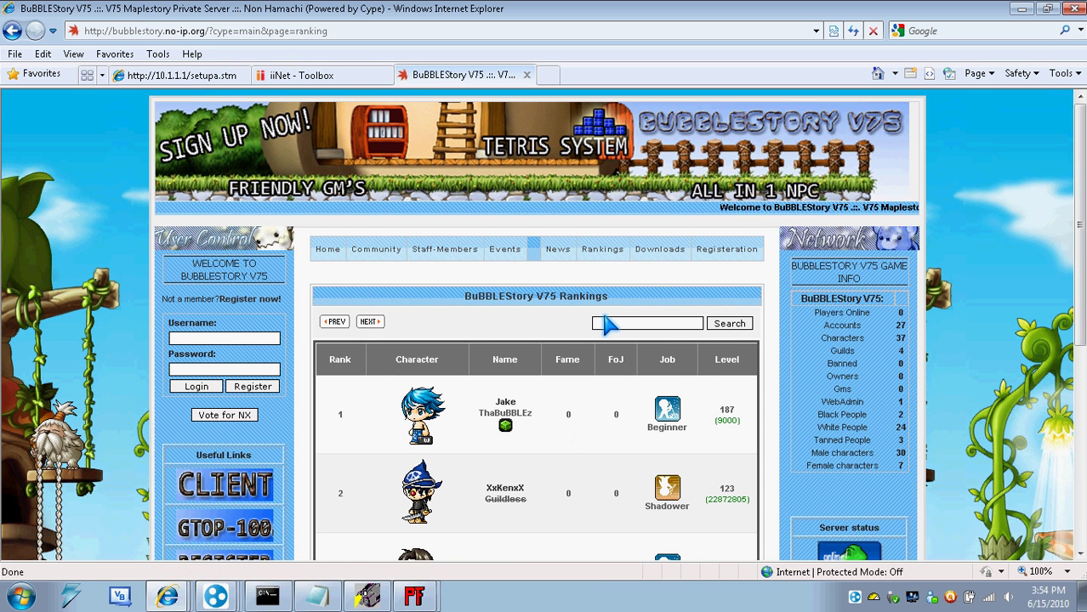
{"action": "scroll", "coordinate": [605, 323], "scroll_direction": "down", "scroll_amount": 3}
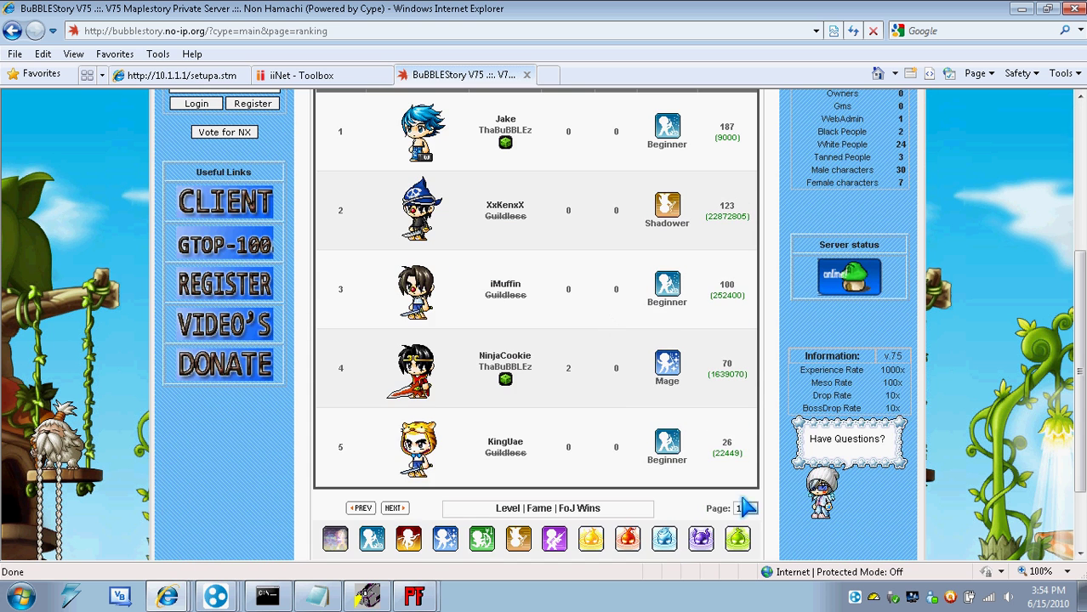
{"action": "left_click", "coordinate": [394, 508]}
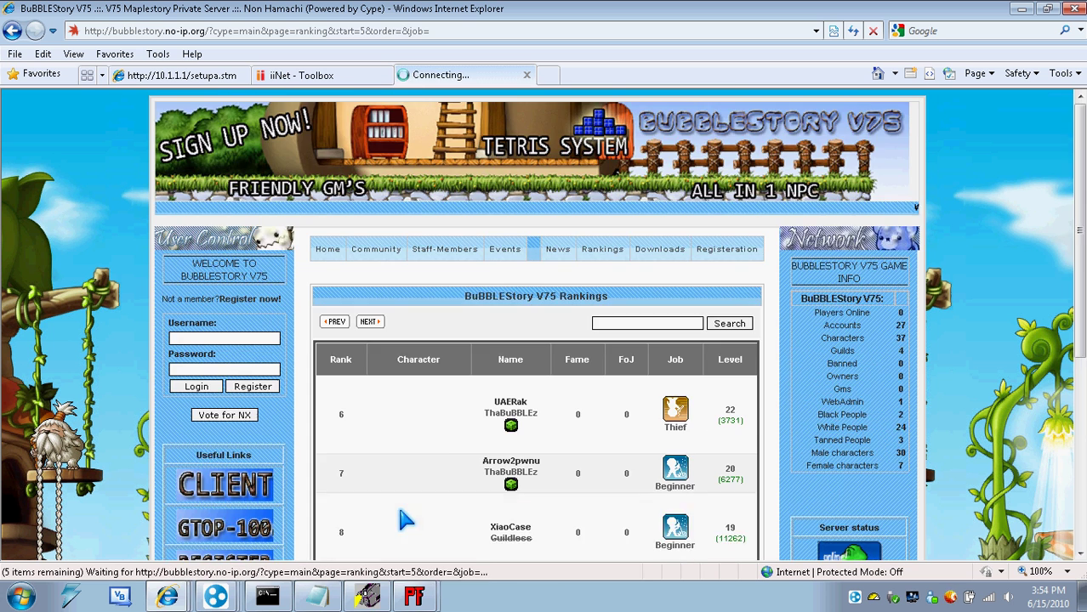
{"action": "scroll", "coordinate": [402, 515], "scroll_direction": "down", "scroll_amount": 2}
{"action": "scroll", "coordinate": [404, 517], "scroll_direction": "down", "scroll_amount": 2}
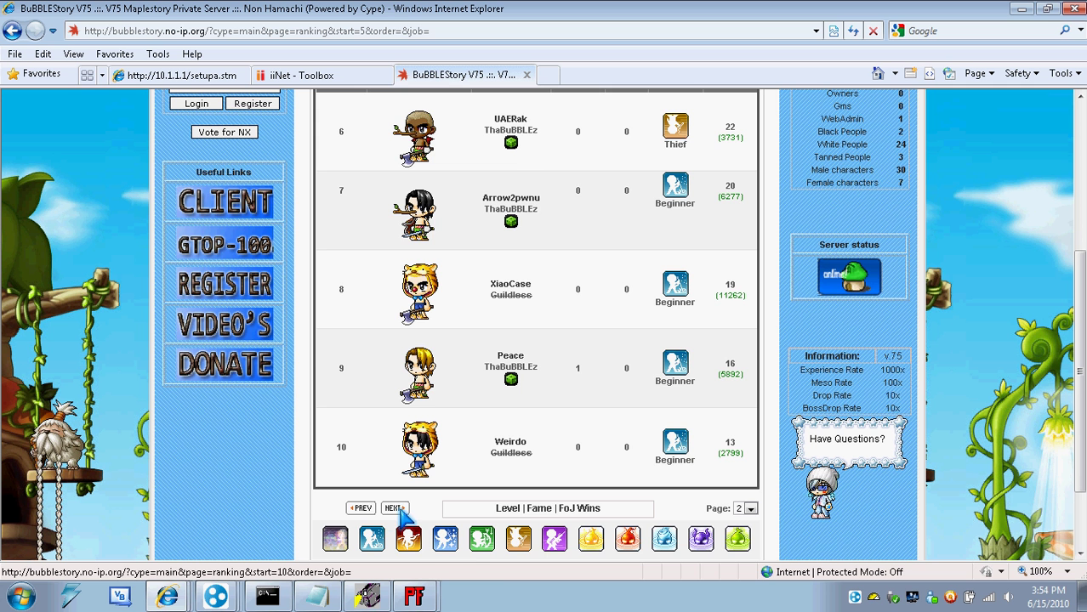
{"action": "left_click", "coordinate": [393, 509]}
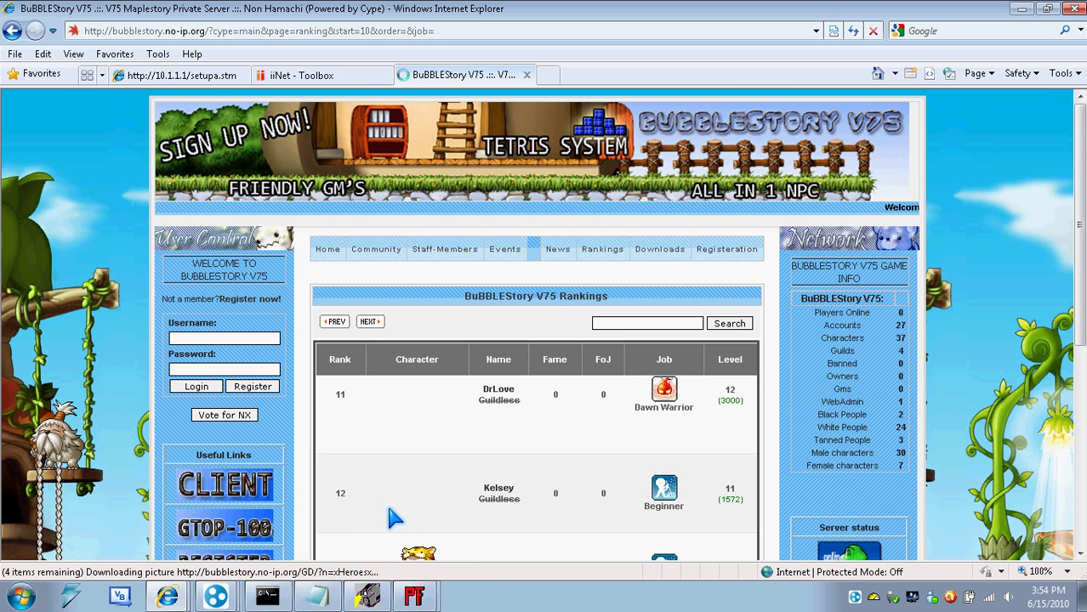
{"action": "scroll", "coordinate": [393, 517], "scroll_direction": "down", "scroll_amount": 3}
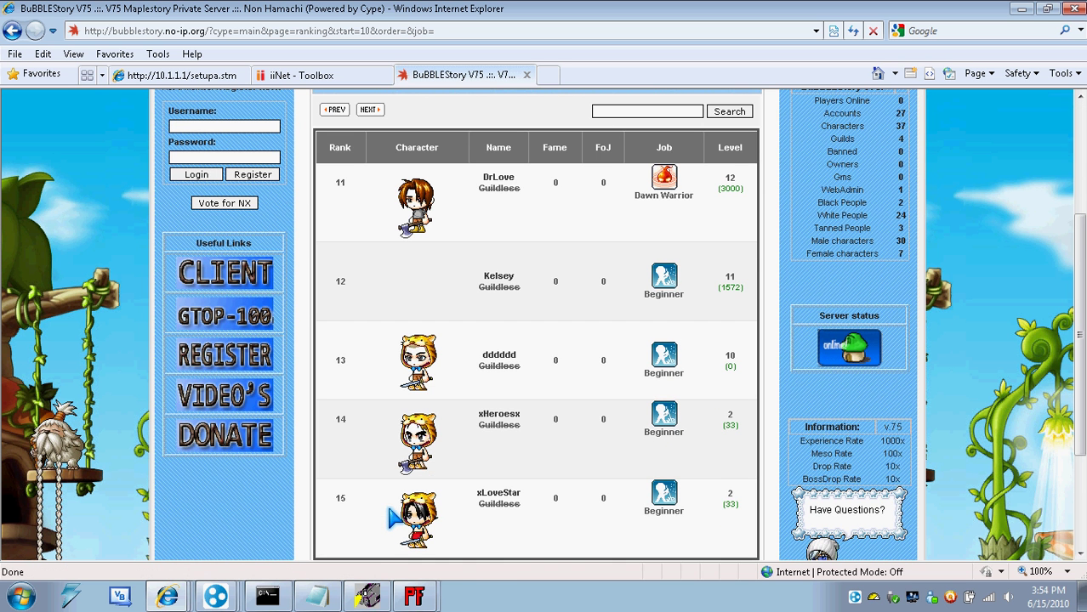
{"action": "scroll", "coordinate": [393, 517], "scroll_direction": "down", "scroll_amount": 4}
{"action": "left_click", "coordinate": [394, 438]}
{"action": "scroll", "coordinate": [400, 444], "scroll_direction": "down", "scroll_amount": 5}
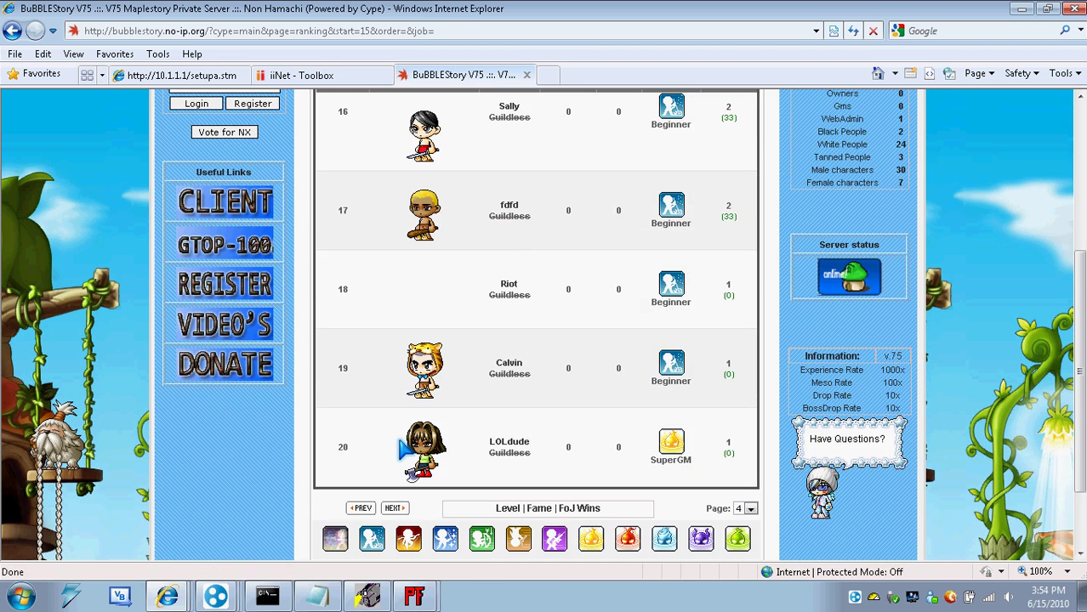
{"action": "scroll", "coordinate": [400, 451], "scroll_direction": "up", "scroll_amount": 5}
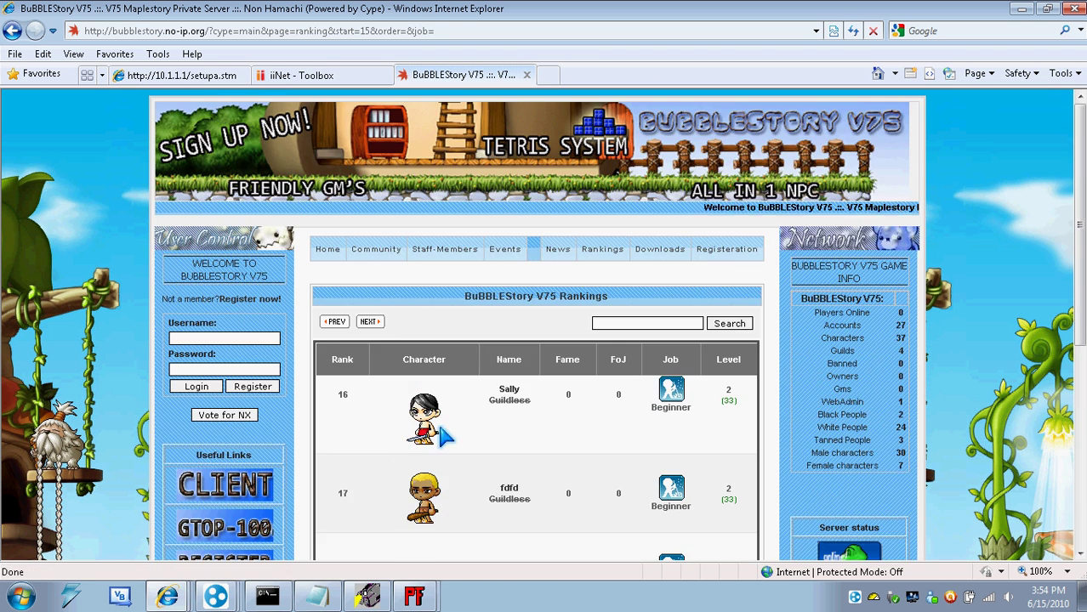
Step: Highlight the Accounts figure in the BuBBLEStory V75 game info and look over the characters on ranking page 4
{"action": "mouse_move", "coordinate": [891, 336]}
{"action": "left_mouse_down"}
{"action": "mouse_move", "coordinate": [918, 349]}
{"action": "mouse_move", "coordinate": [908, 335]}
{"action": "left_mouse_up"}
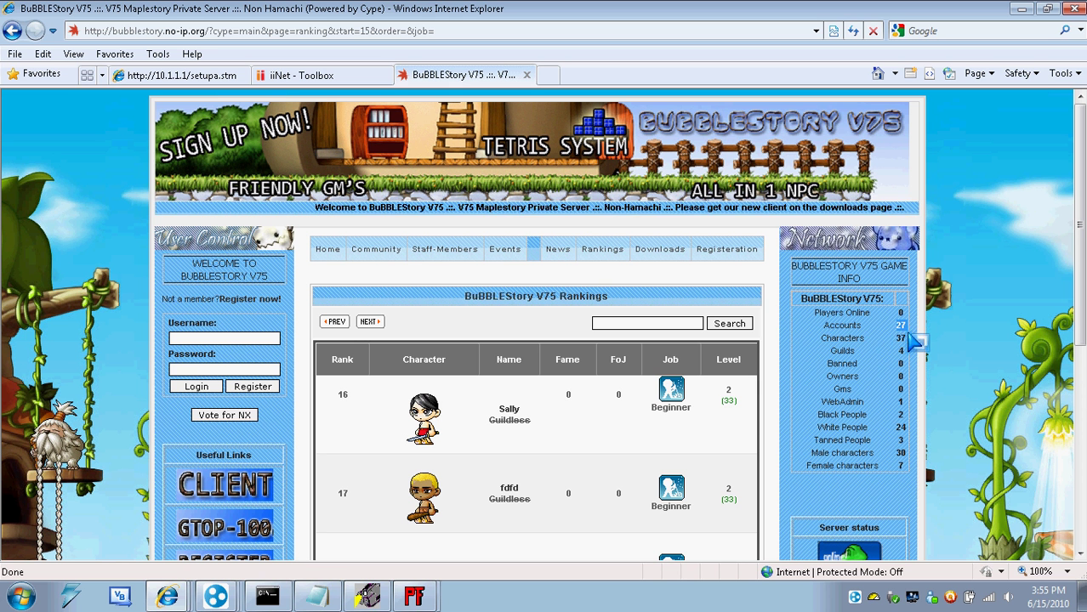
{"action": "left_click", "coordinate": [323, 436]}
{"action": "scroll", "coordinate": [323, 436], "scroll_direction": "down", "scroll_amount": 5}
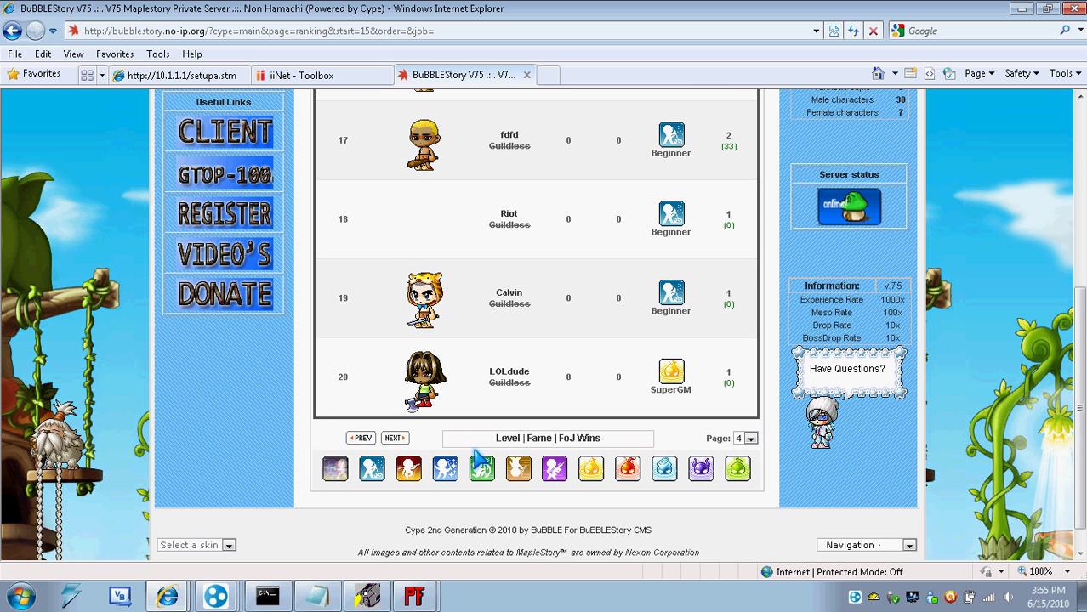
{"action": "left_click", "coordinate": [750, 439]}
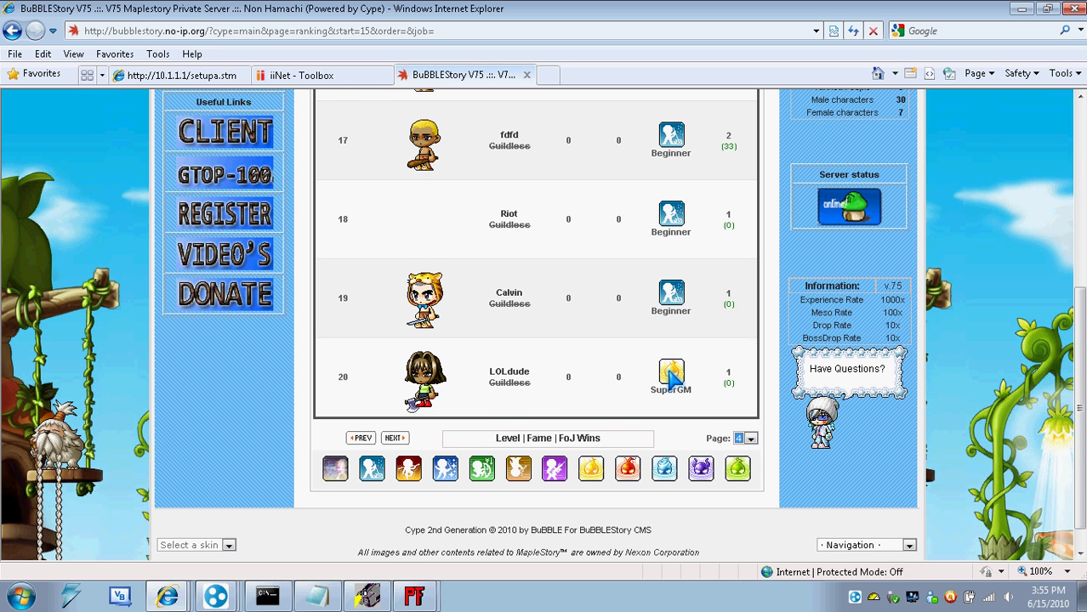
{"action": "scroll", "coordinate": [672, 380], "scroll_direction": "up", "scroll_amount": 2}
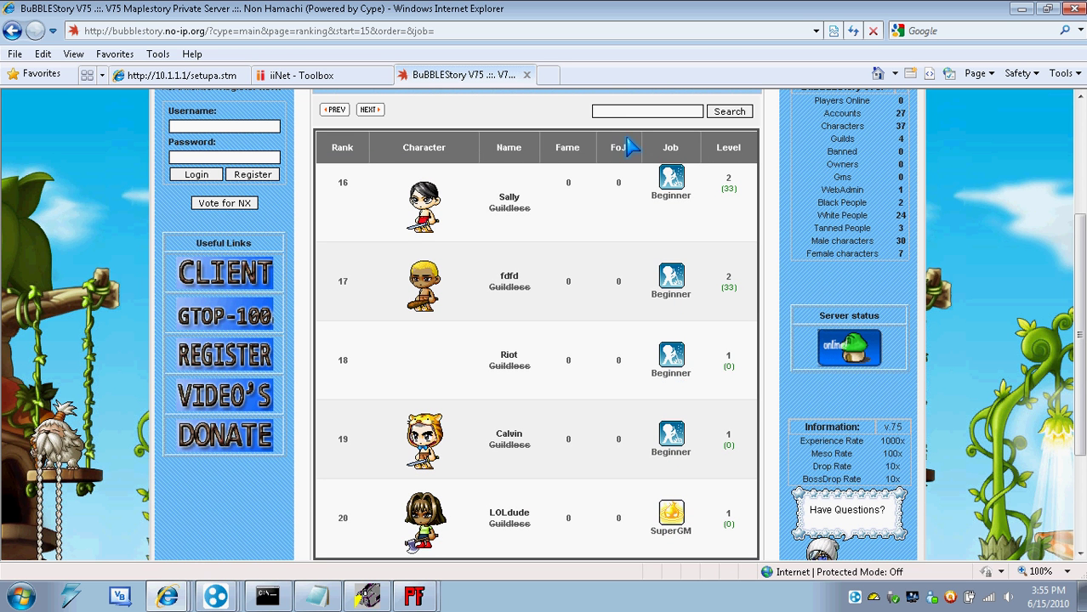
Step: Run a rankings search with the search field left empty
{"action": "left_click", "coordinate": [614, 109]}
{"action": "left_click", "coordinate": [616, 122]}
{"action": "key", "text": "Return"}
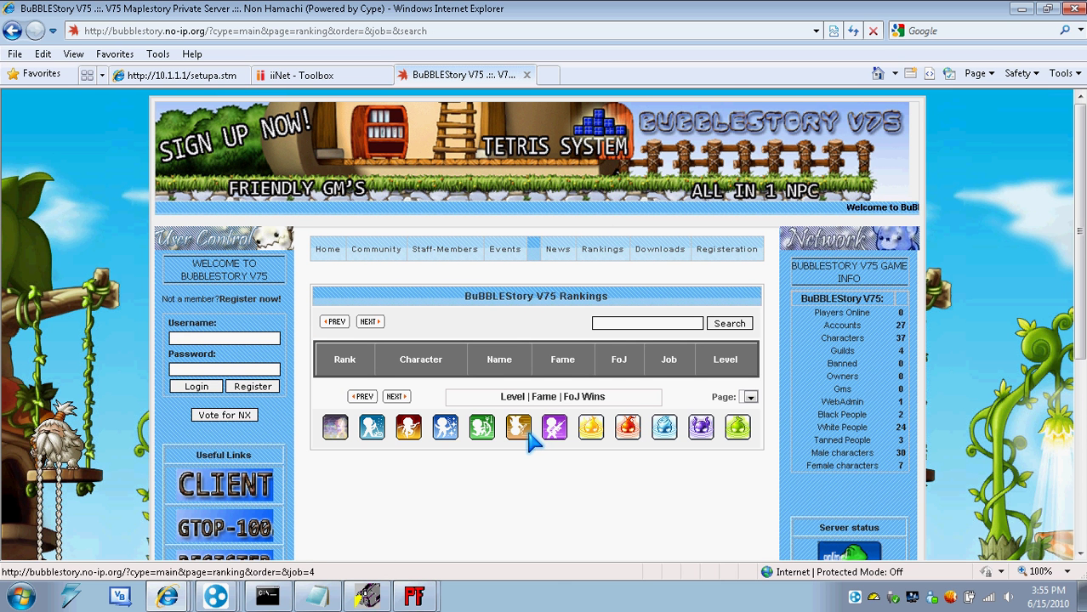
Step: Filter the rankings by job, setting the job value in the page address to 9
{"action": "scroll", "coordinate": [529, 439], "scroll_direction": "down", "scroll_amount": 1}
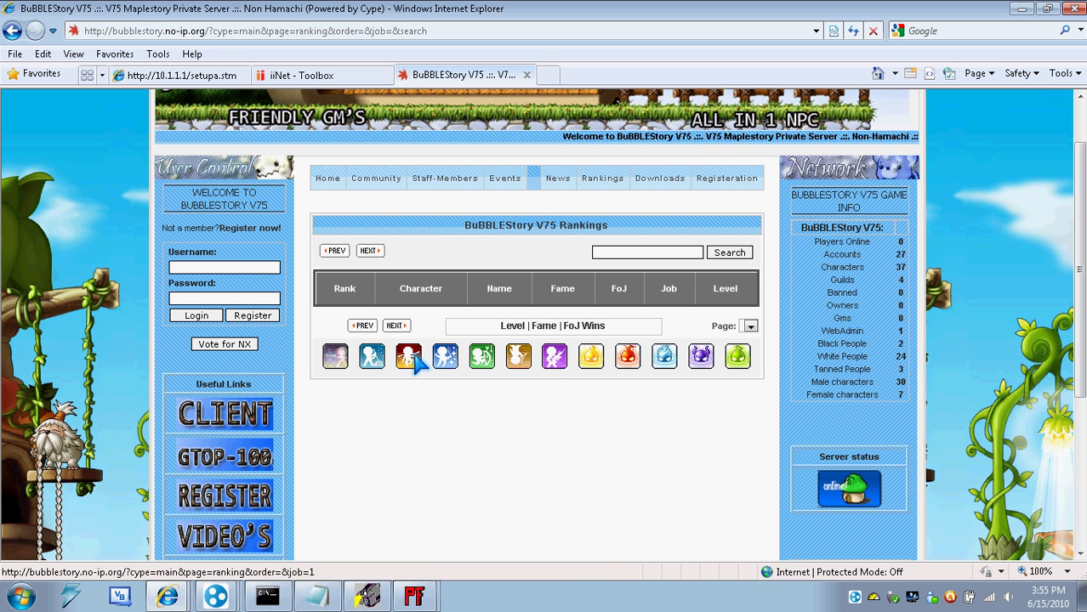
{"action": "left_click", "coordinate": [417, 361]}
{"action": "left_click", "coordinate": [412, 30]}
{"action": "left_click", "coordinate": [412, 30]}
{"action": "key", "text": "BackSpace"}
{"action": "type", "text": "9"}
{"action": "key", "text": "Return"}
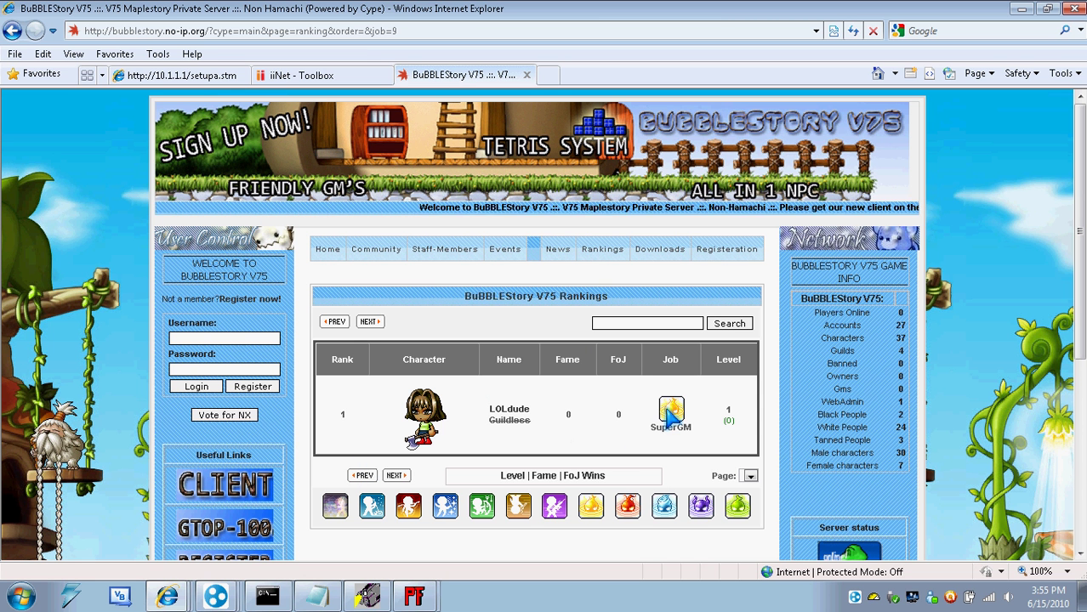
Step: Return to the site's Home page, close the vote pop-up and view the page down to its footer
{"action": "left_click", "coordinate": [325, 251]}
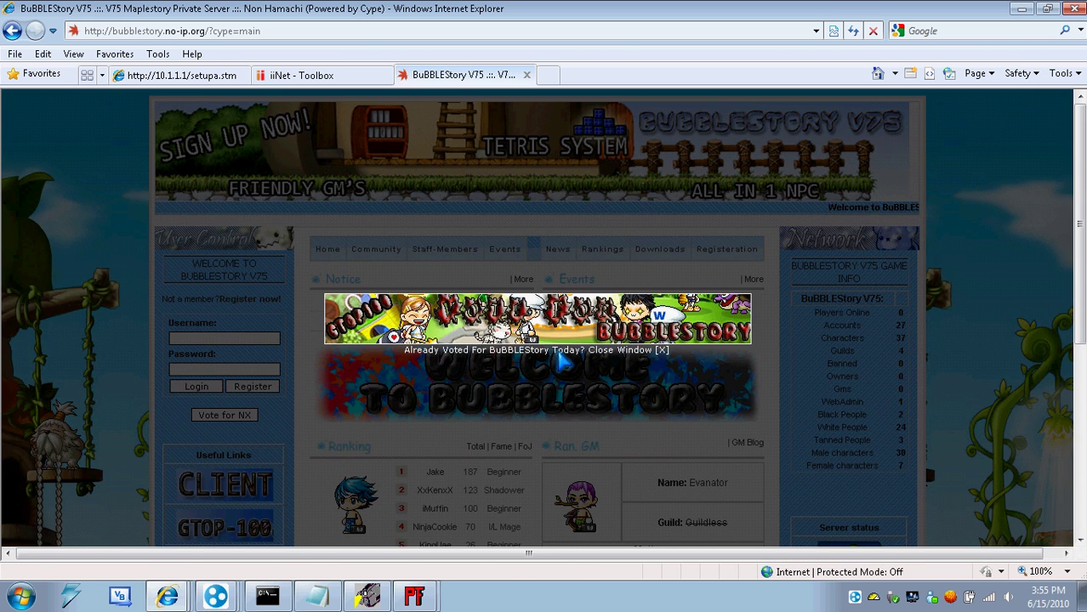
{"action": "left_click", "coordinate": [660, 350]}
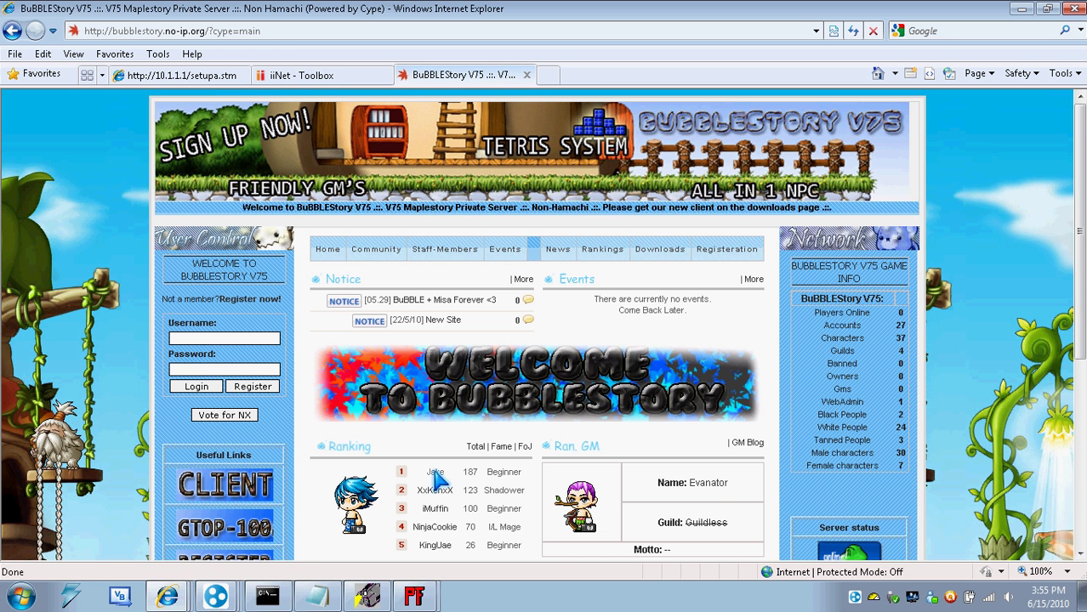
{"action": "scroll", "coordinate": [439, 479], "scroll_direction": "down", "scroll_amount": 1}
{"action": "scroll", "coordinate": [439, 478], "scroll_direction": "down", "scroll_amount": 5}
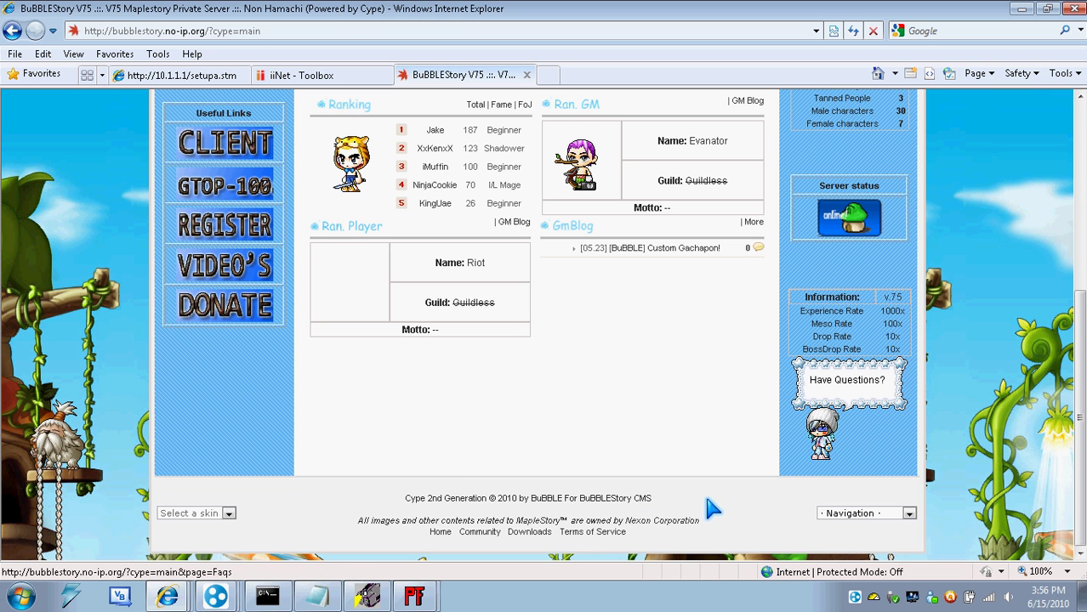
Step: Go to the Community forum and open the topic BuBBLEStory Timeless/Reverse Weapon Seller Release in BuBBLEStory Discussion
{"action": "left_click", "coordinate": [861, 514]}
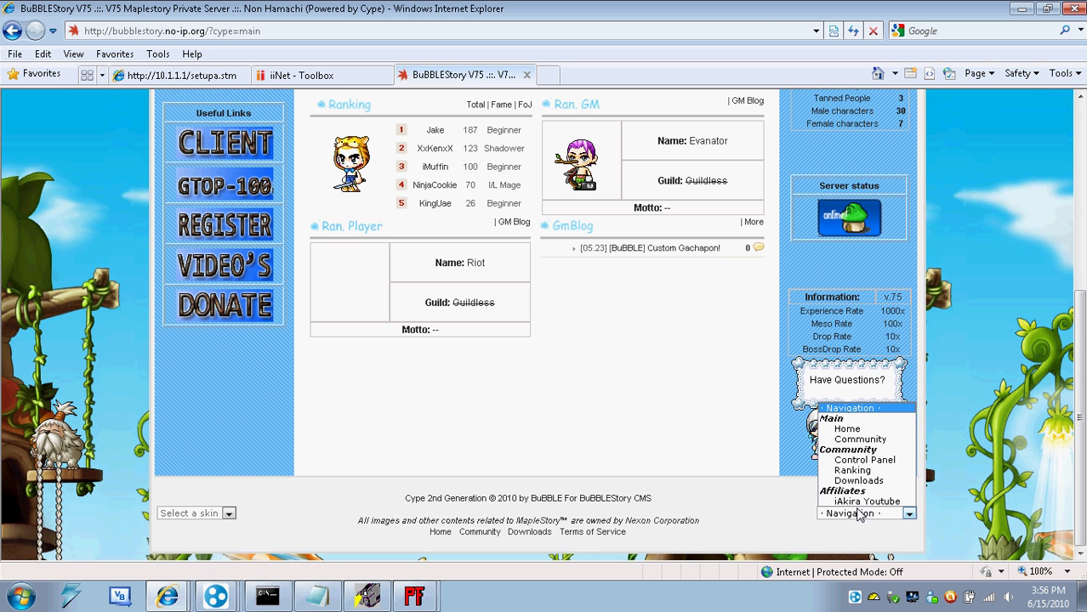
{"action": "left_click", "coordinate": [865, 450]}
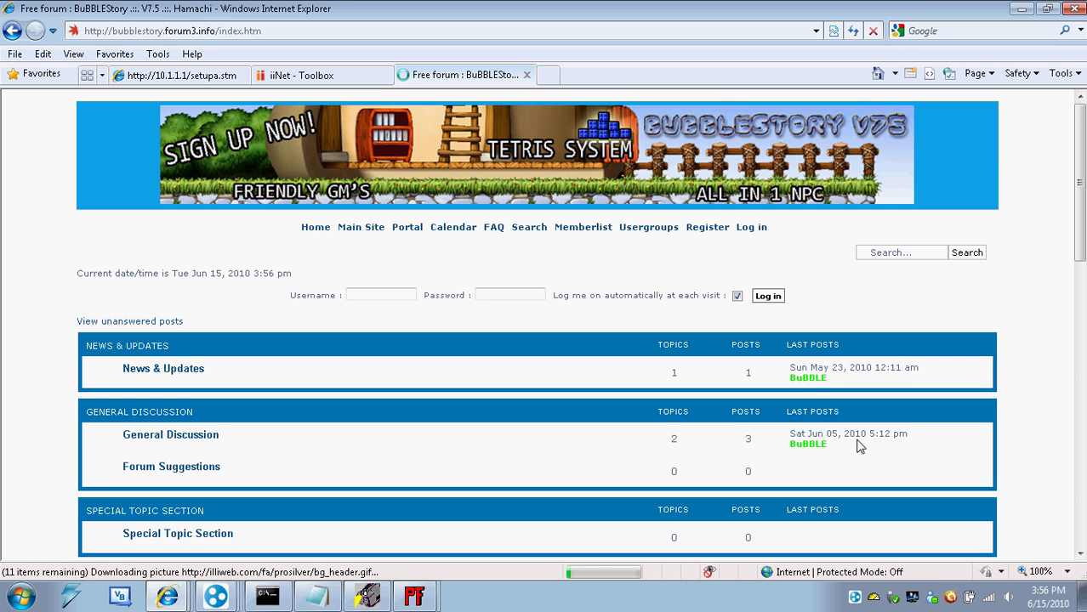
{"action": "scroll", "coordinate": [851, 446], "scroll_direction": "down", "scroll_amount": 5}
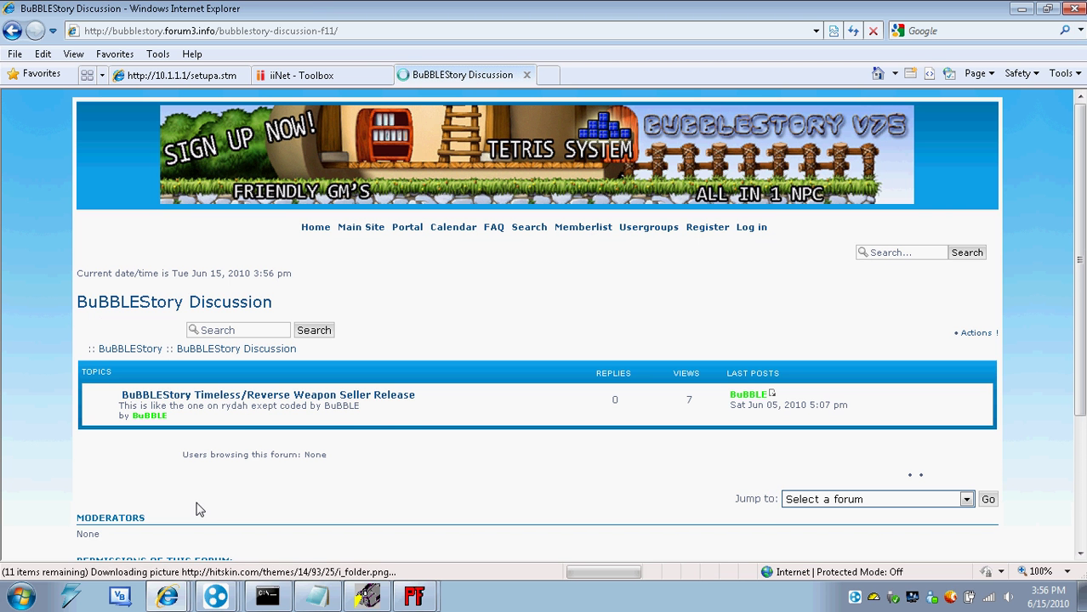
{"action": "left_click", "coordinate": [251, 400]}
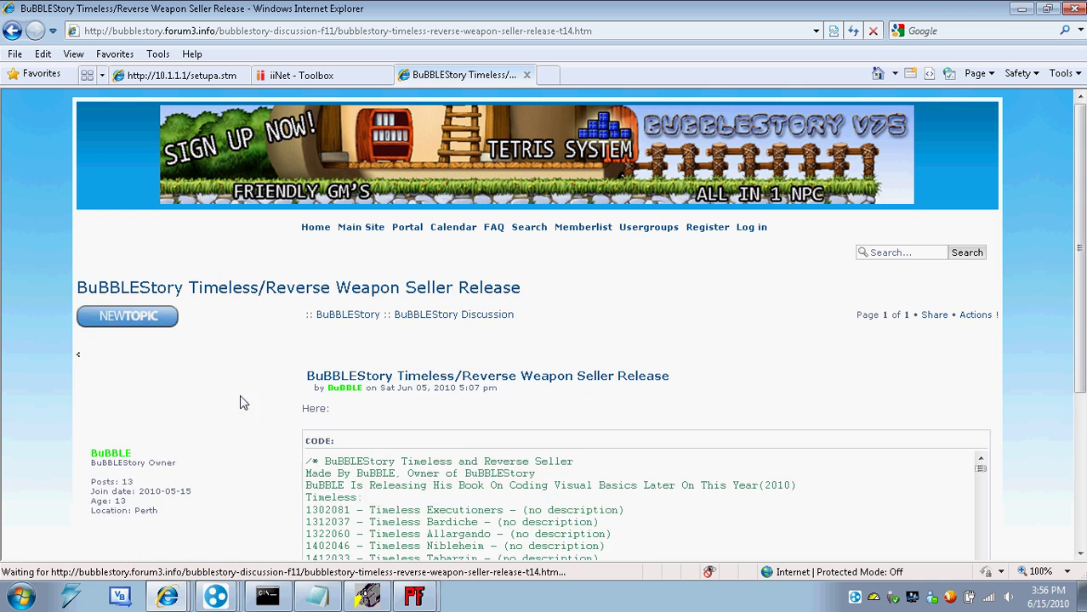
Step: Examine the weapon seller NPC script in the topic's code box and return to the start of the code
{"action": "scroll", "coordinate": [303, 432], "scroll_direction": "down", "scroll_amount": 3}
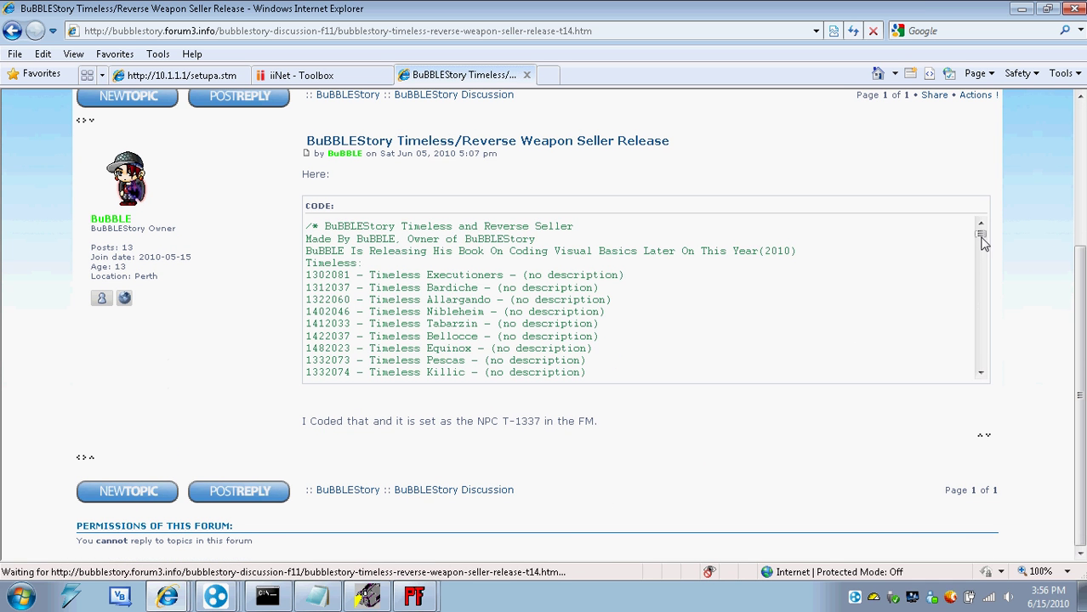
{"action": "left_click_drag", "start_coordinate": [980, 236], "coordinate": [982, 246]}
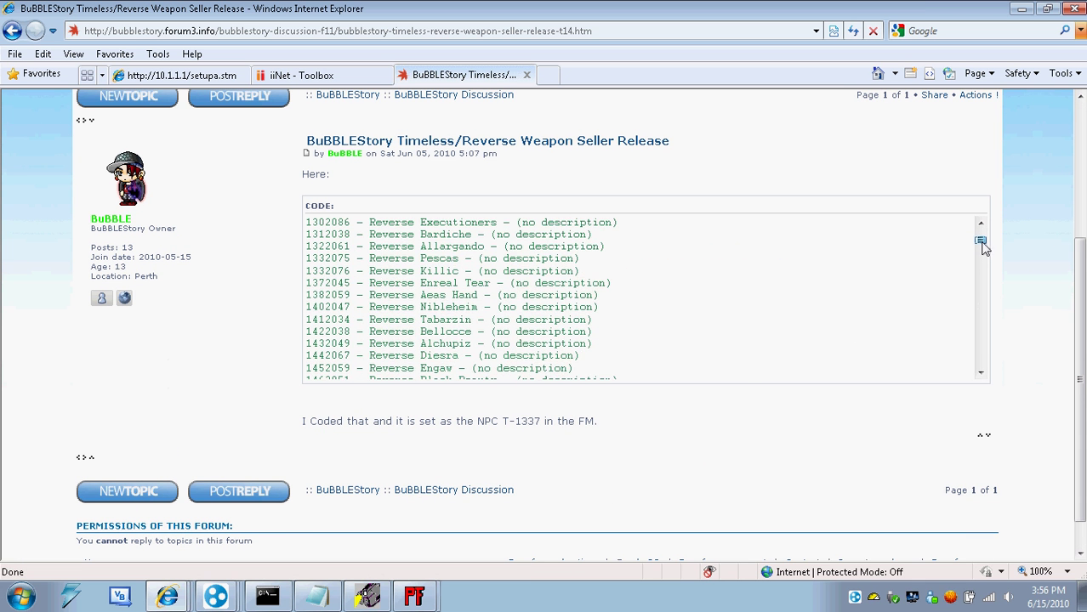
{"action": "scroll", "coordinate": [885, 277], "scroll_direction": "down", "scroll_amount": 6}
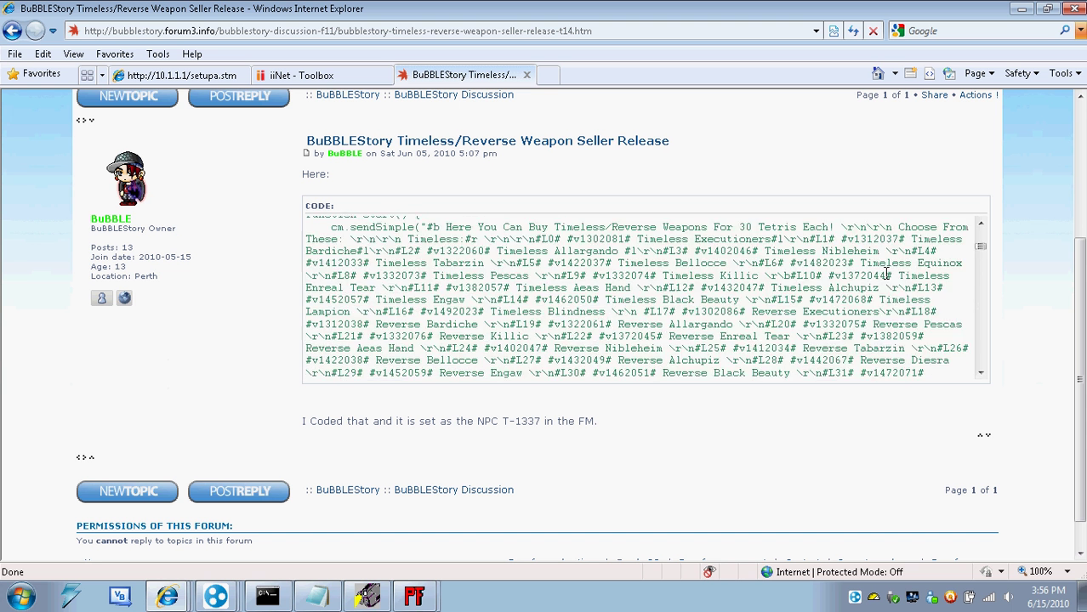
{"action": "scroll", "coordinate": [885, 277], "scroll_direction": "down", "scroll_amount": 8}
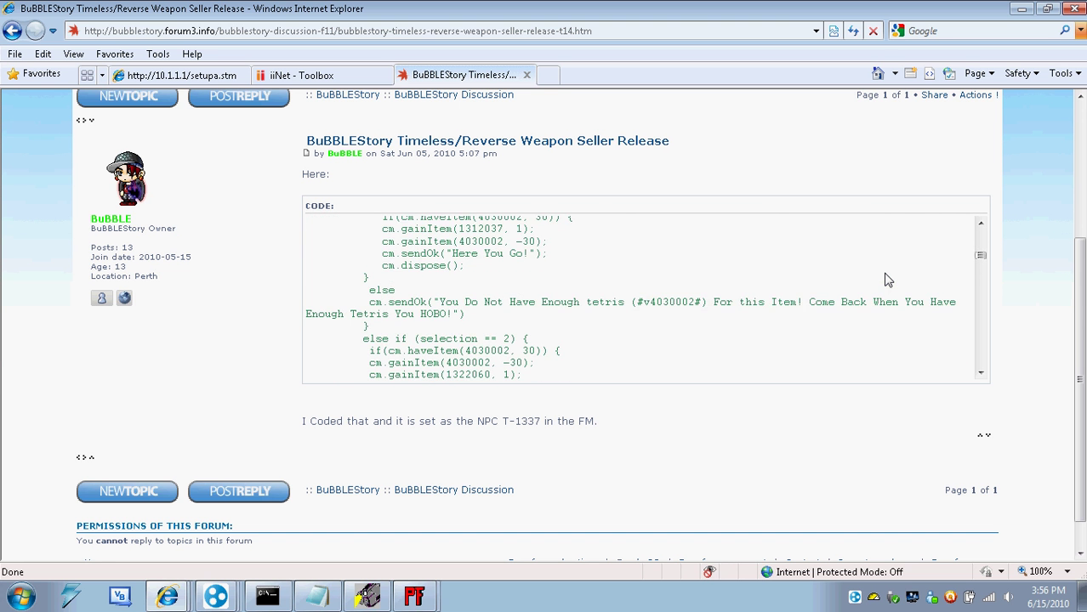
{"action": "scroll", "coordinate": [886, 279], "scroll_direction": "down", "scroll_amount": 6}
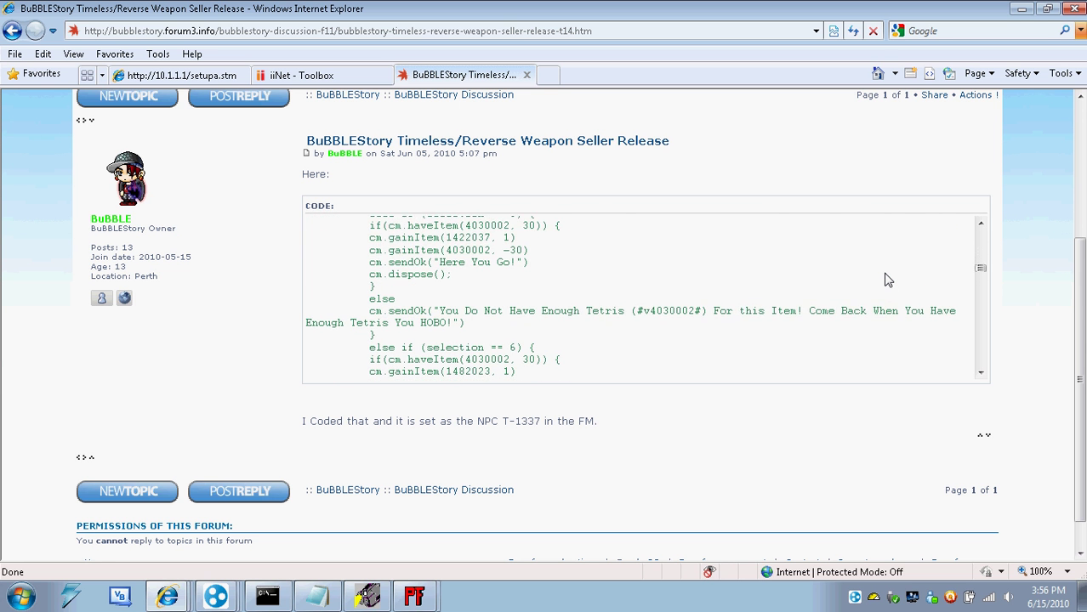
{"action": "scroll", "coordinate": [886, 279], "scroll_direction": "down", "scroll_amount": 5}
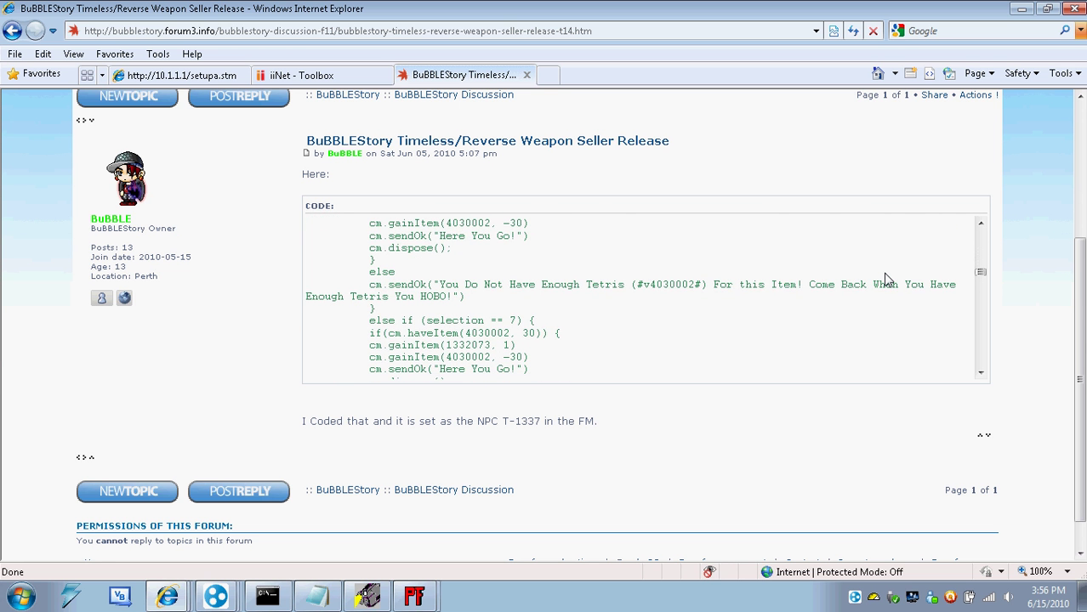
{"action": "scroll", "coordinate": [885, 279], "scroll_direction": "down", "scroll_amount": 3}
{"action": "scroll", "coordinate": [885, 276], "scroll_direction": "down", "scroll_amount": 10}
{"action": "scroll", "coordinate": [885, 279], "scroll_direction": "down", "scroll_amount": 2}
{"action": "left_click_drag", "start_coordinate": [980, 294], "coordinate": [982, 216]}
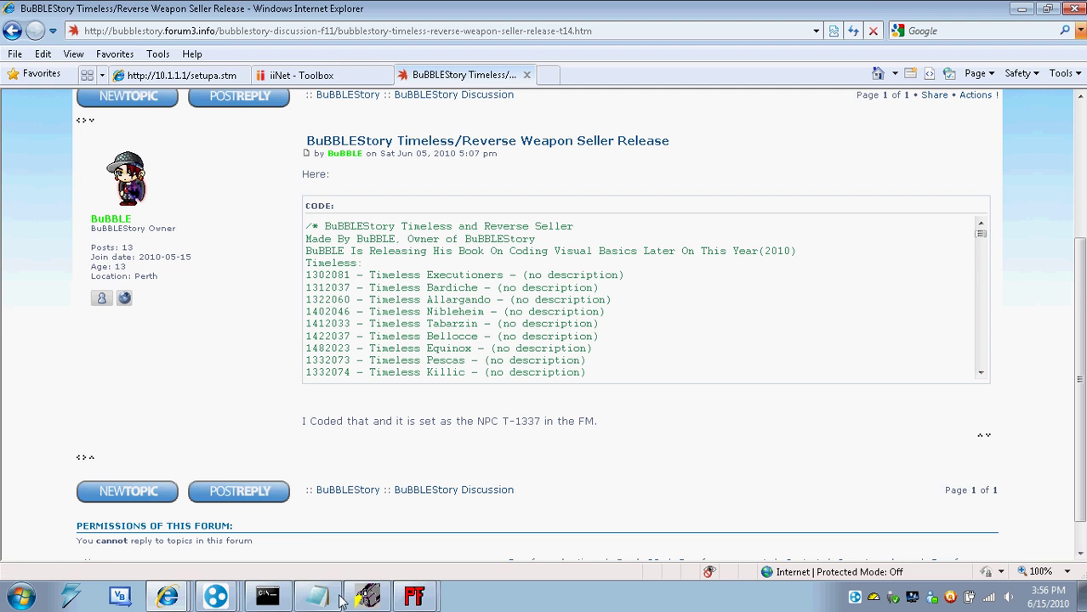